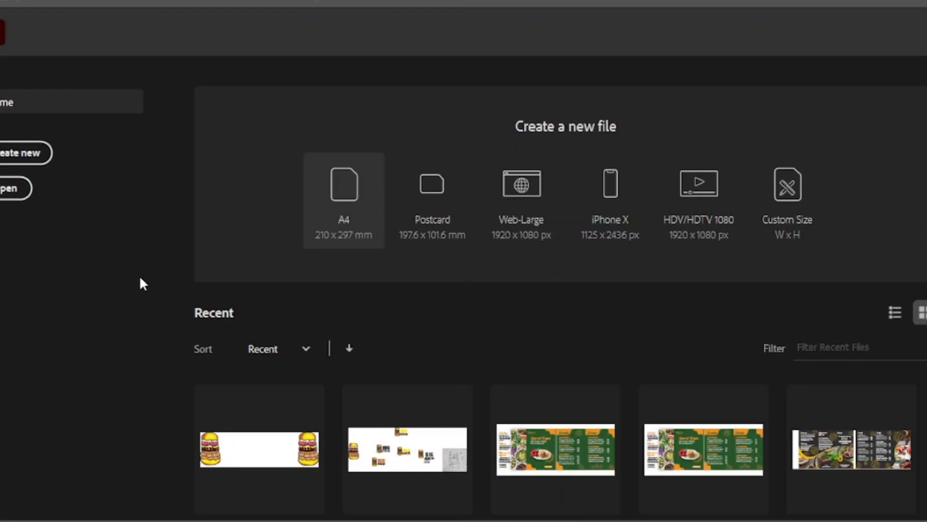
Create a new Illustrator document in pixels, 1000 px wide by 1520 px tall.
left_click(10, 151)
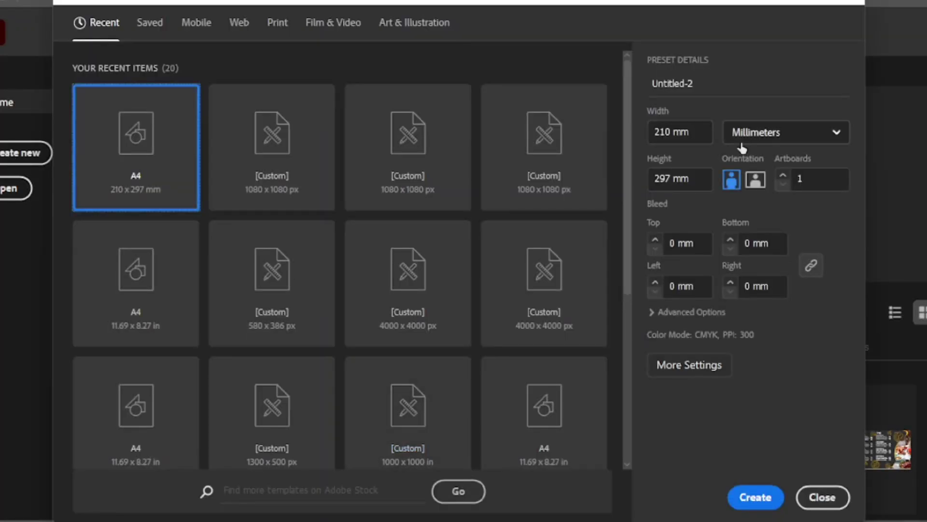
left_click(783, 132)
left_click(739, 157)
type("1000")
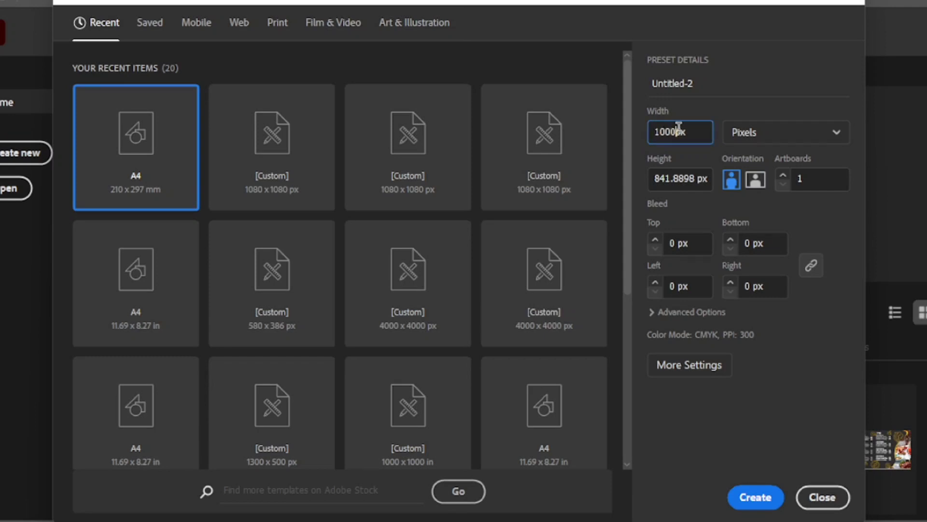
key("Tab")
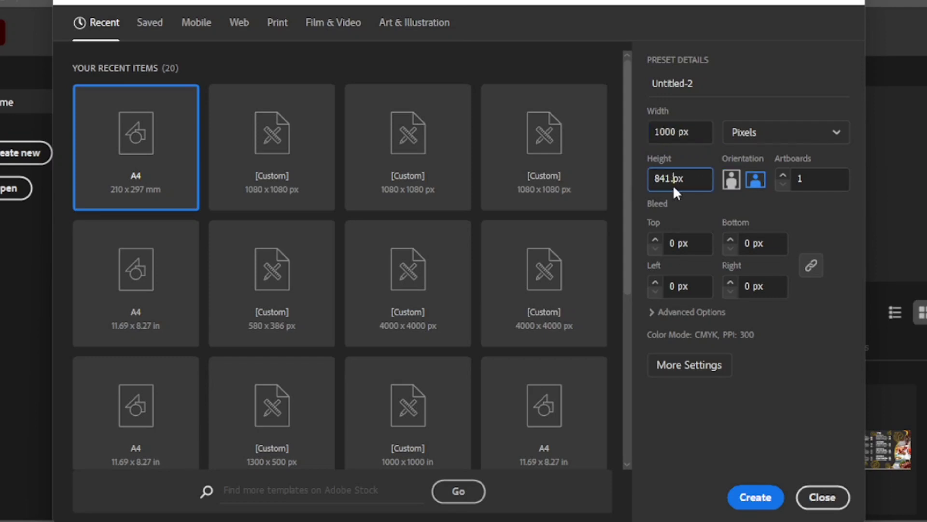
key("BackSpace")
key("BackSpace")
key("BackSpace")
type("1520")
left_click(756, 500)
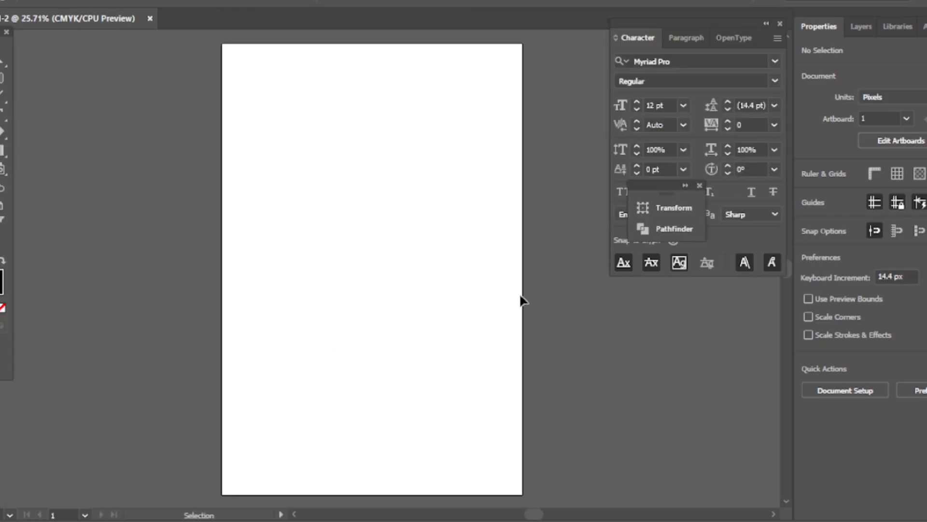
Open For tshirt.ai and paste its burger artwork into the new document.
left_click_drag(431, 308, 380, 316)
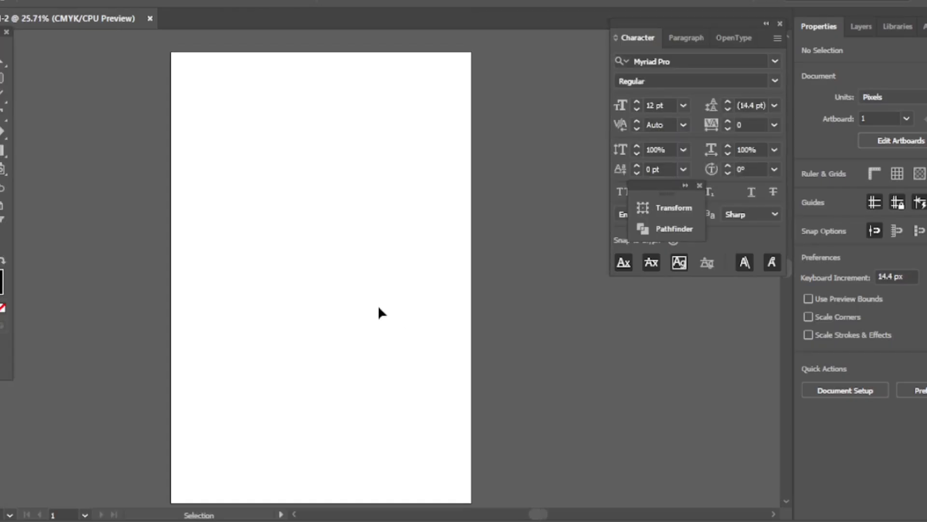
left_click(36, 3)
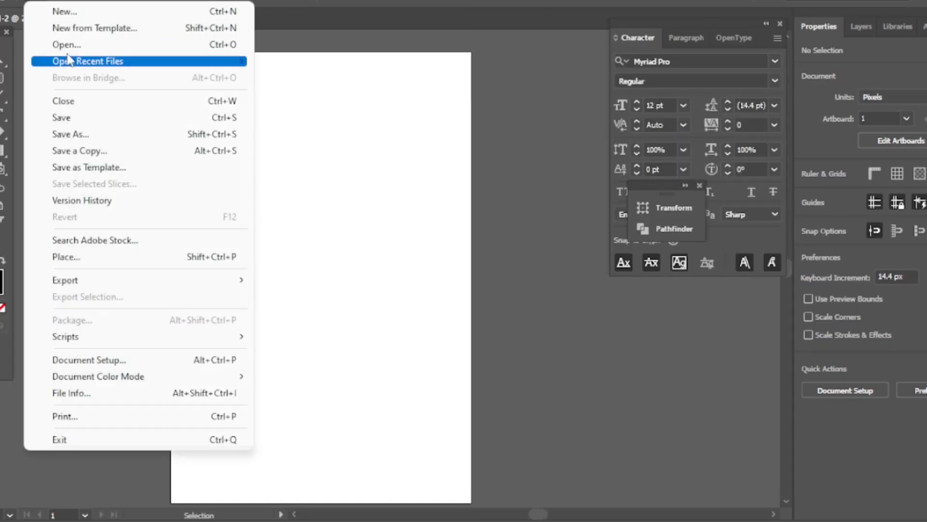
left_click(62, 42)
double_click(127, 103)
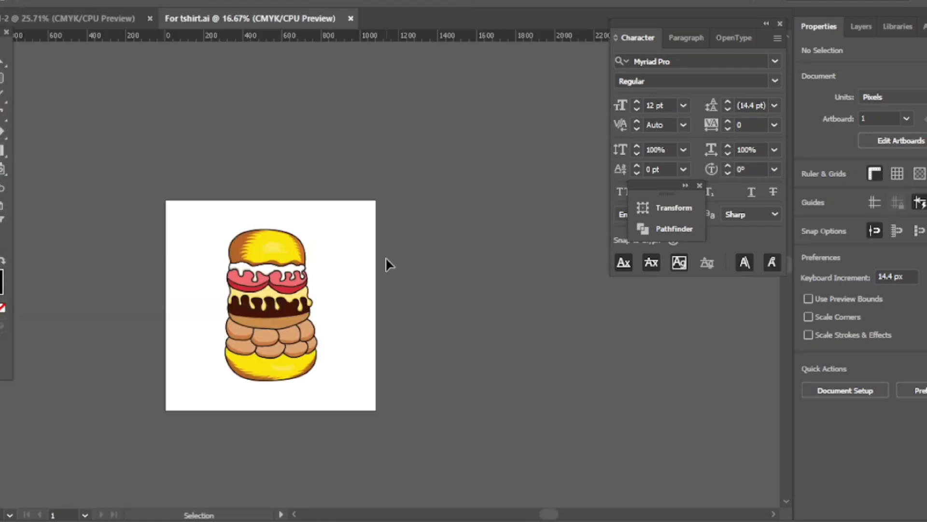
left_click(97, 19)
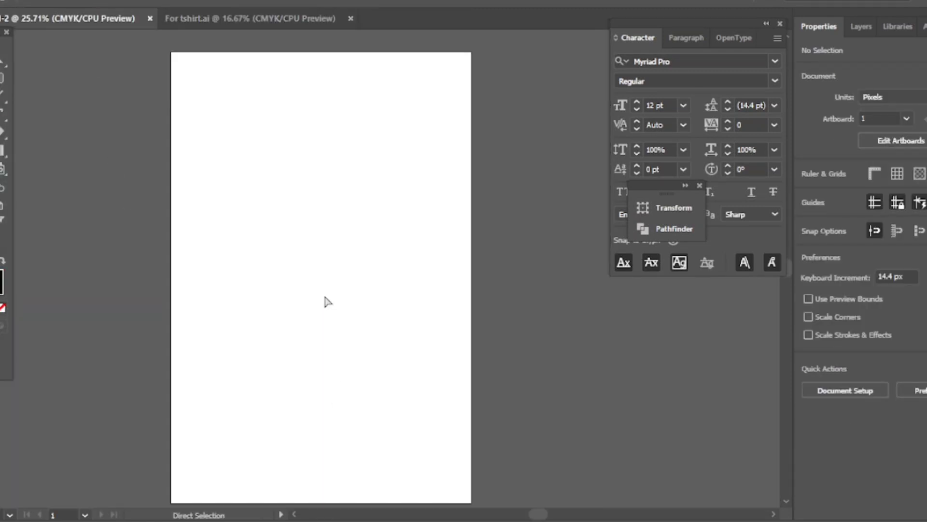
key("ctrl+v")
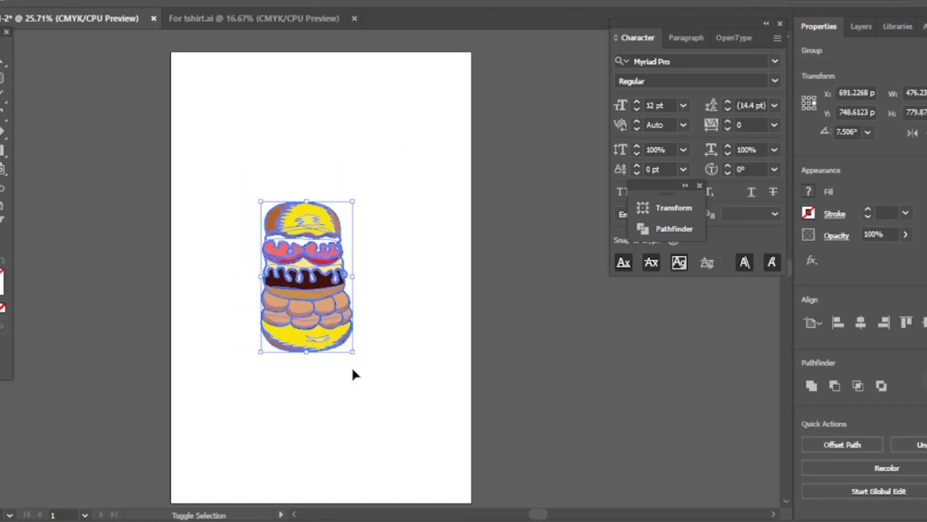
Scale the burger to about half size and add a placeholder text object beside it.
left_click_drag(373, 391, 317, 355)
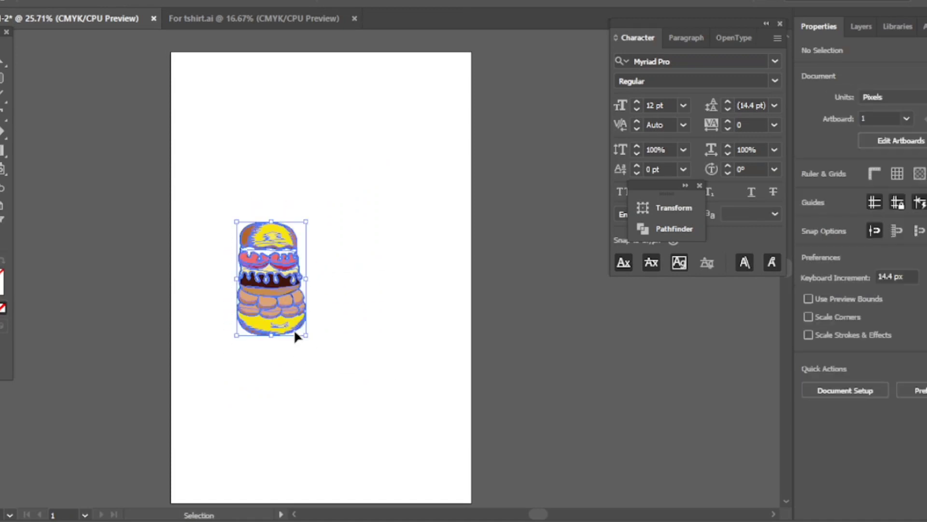
left_click(341, 320)
key("ctrl+equal")
left_click_drag(365, 329, 323, 317)
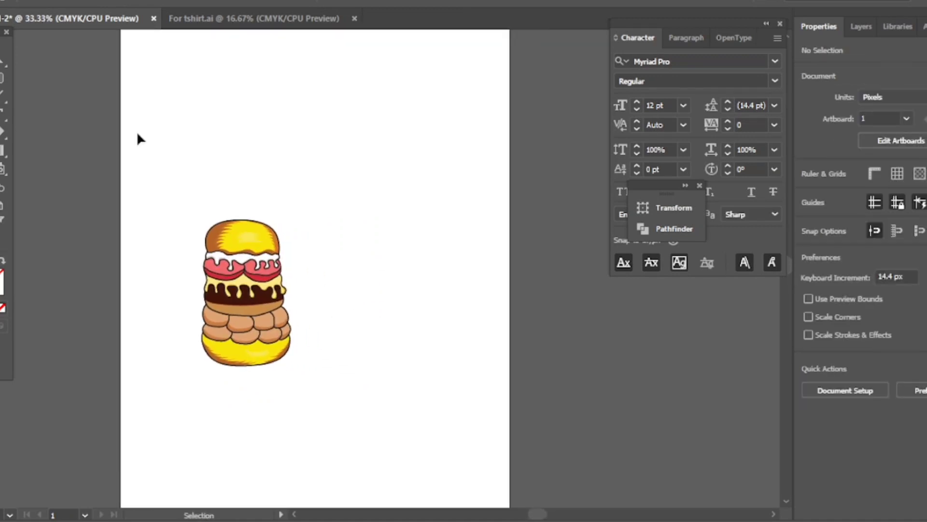
key("t")
left_click(331, 238)
Replace the placeholder text with 'BIG' and set it in the Impact font.
key("Escape")
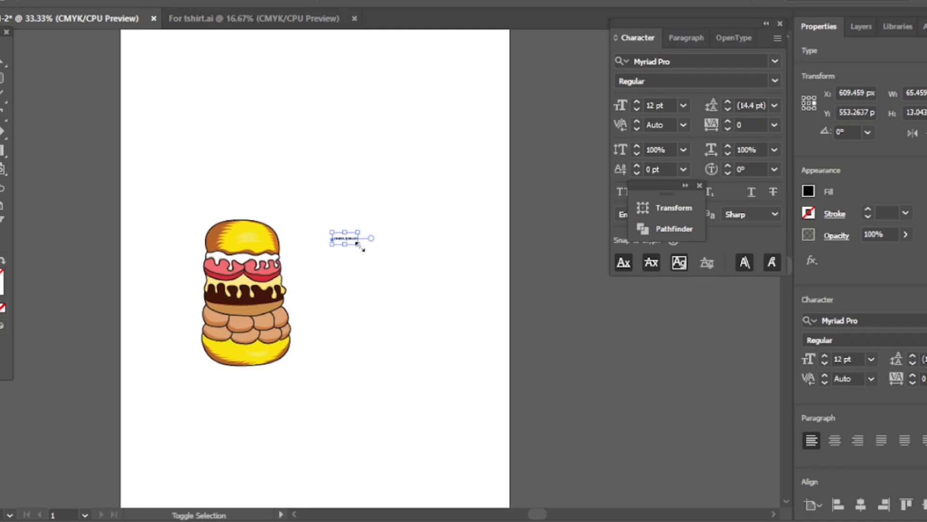
left_click_drag(361, 246, 457, 271)
double_click(408, 268)
key("ctrl+a")
type("BIG")
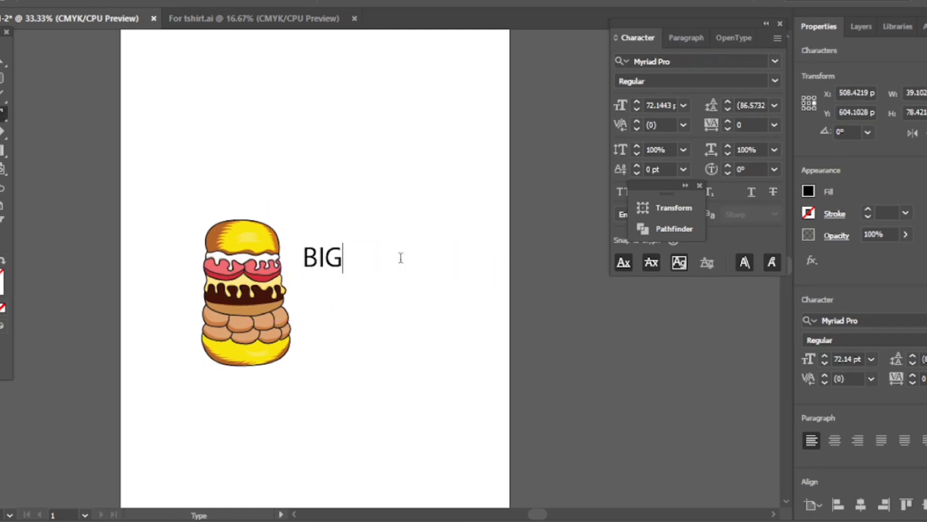
key("Escape")
left_click(796, 324)
type("Im")
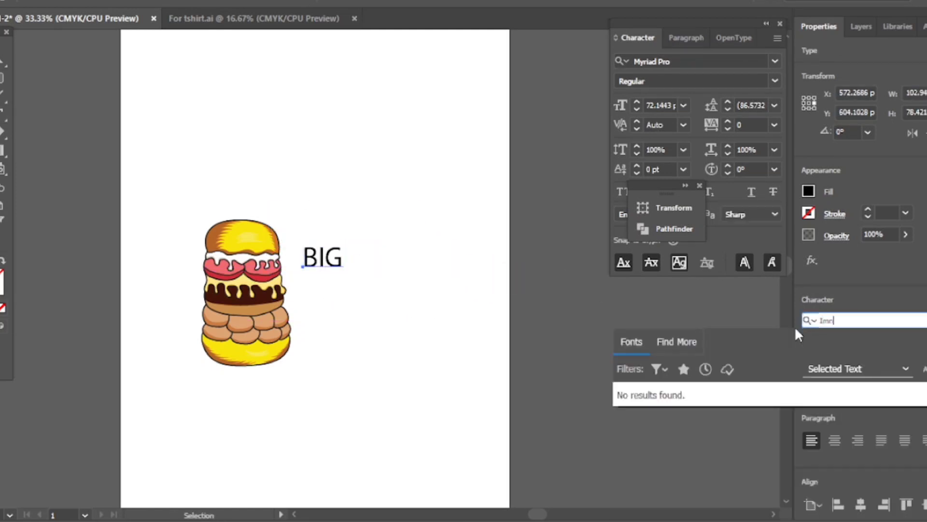
key("Return")
Enlarge BIG to 181 pt and position it beside the burger.
left_click(313, 317)
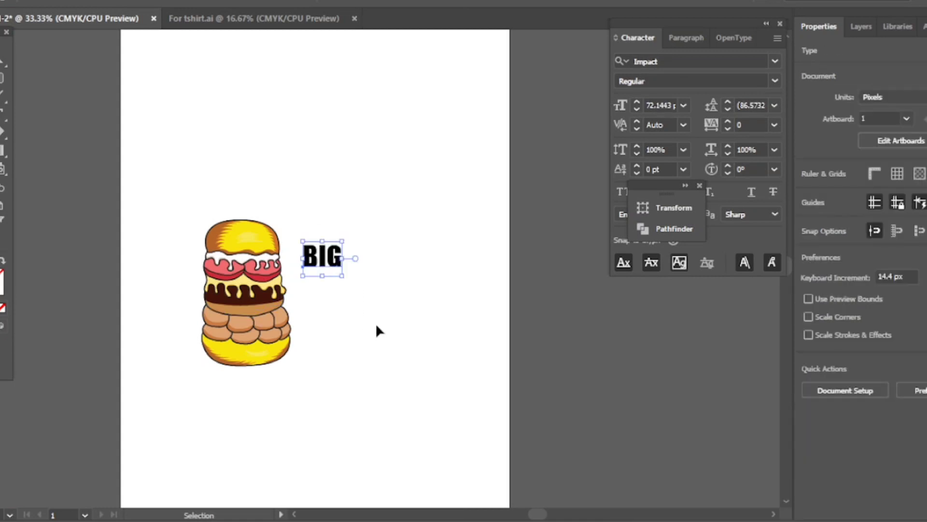
left_click(322, 256)
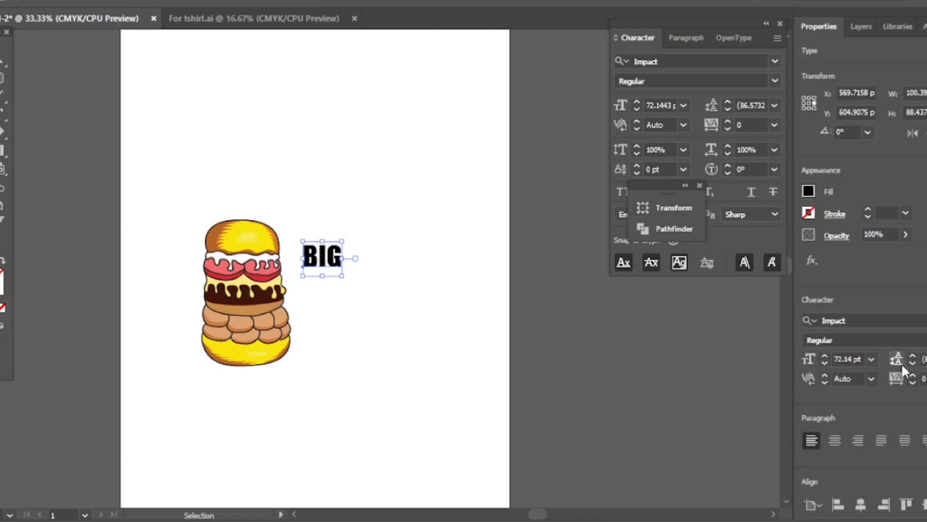
left_click(827, 358)
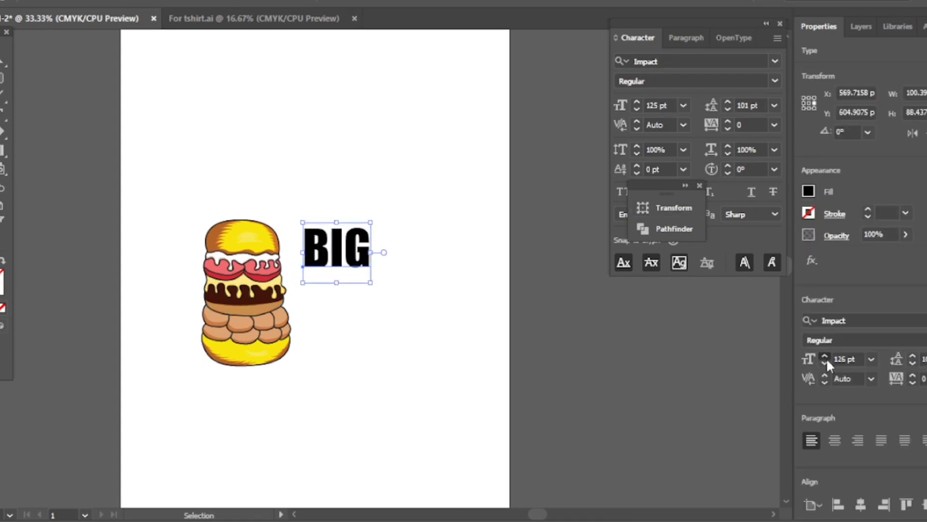
left_click_drag(331, 244, 325, 257)
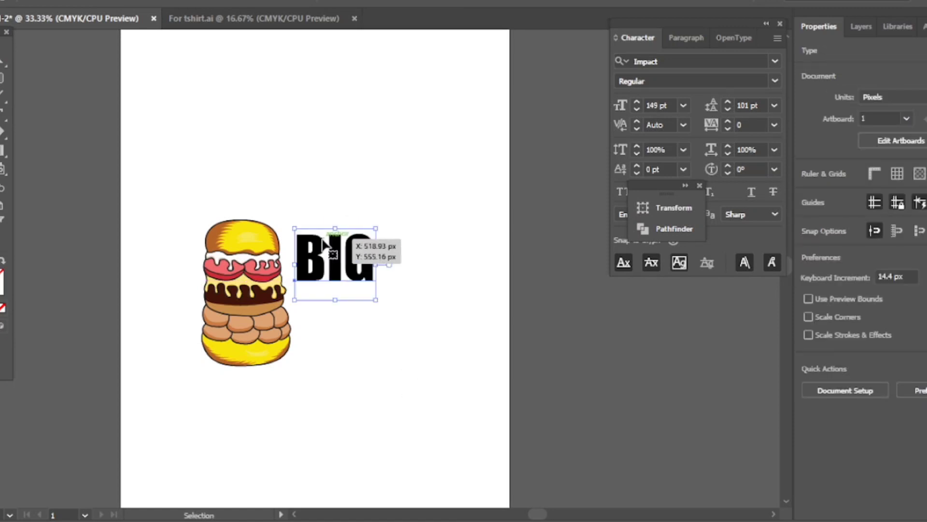
left_click(825, 357)
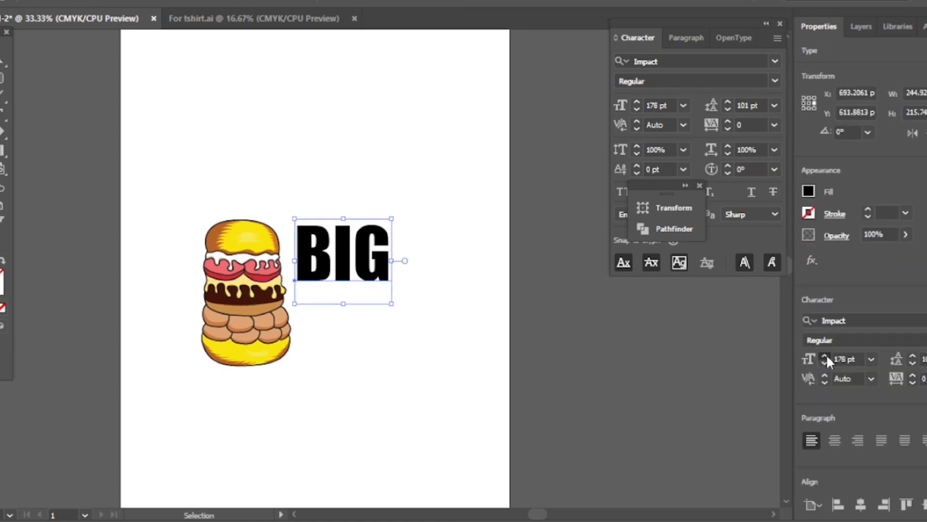
left_click(353, 239)
left_click_drag(352, 236, 348, 259)
left_click(384, 344)
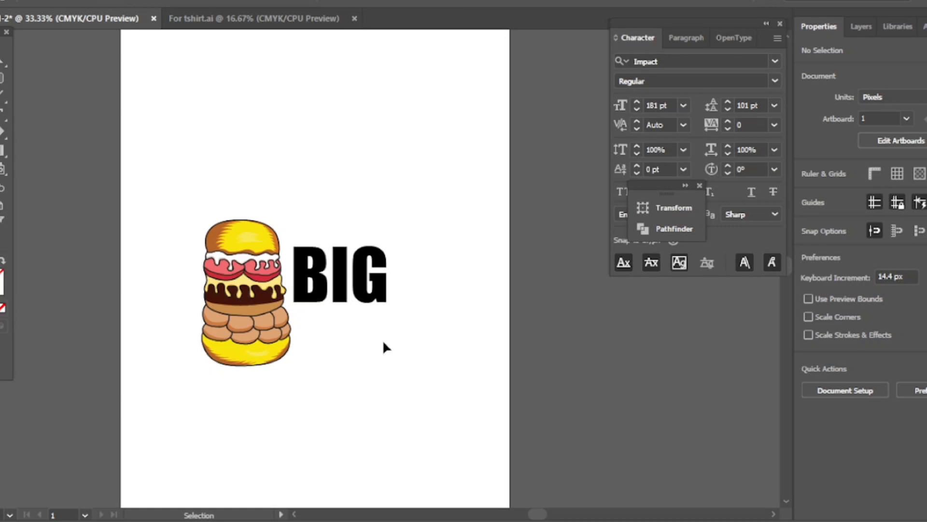
Add the two-line tagline 'not only in size / but also in test' below BIG.
key("t")
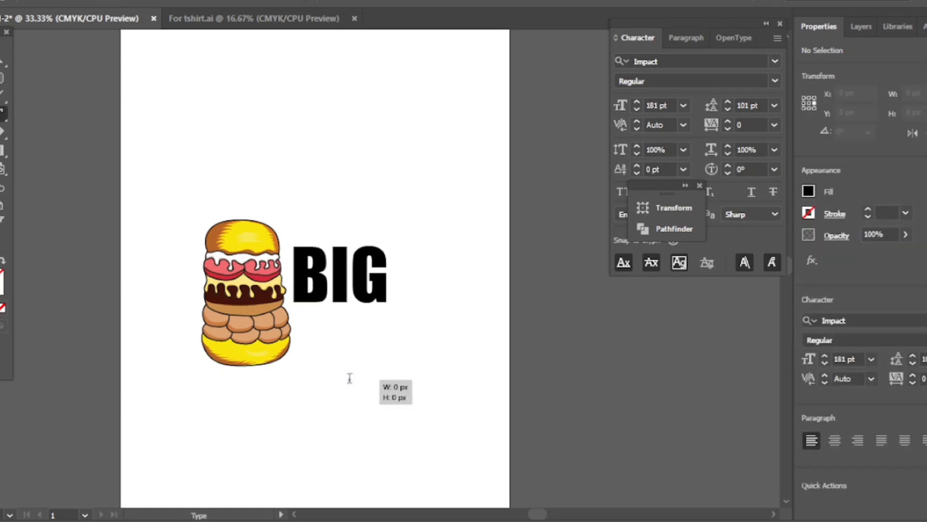
left_click(352, 379)
type("not")
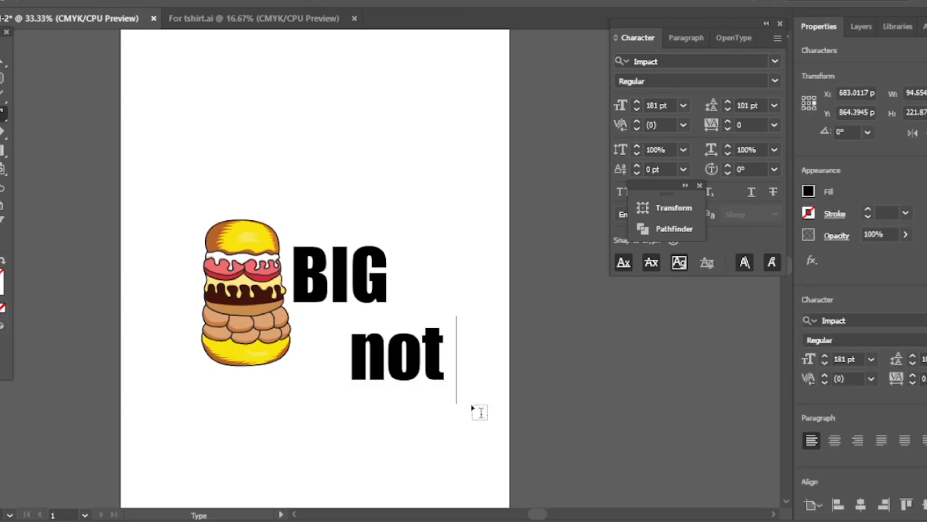
type(" only in si")
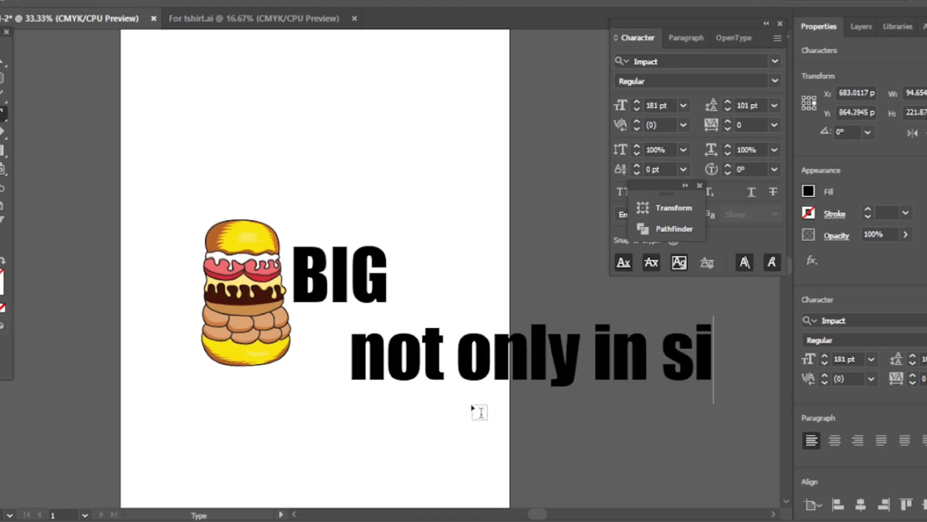
type("ze ")
type("but a")
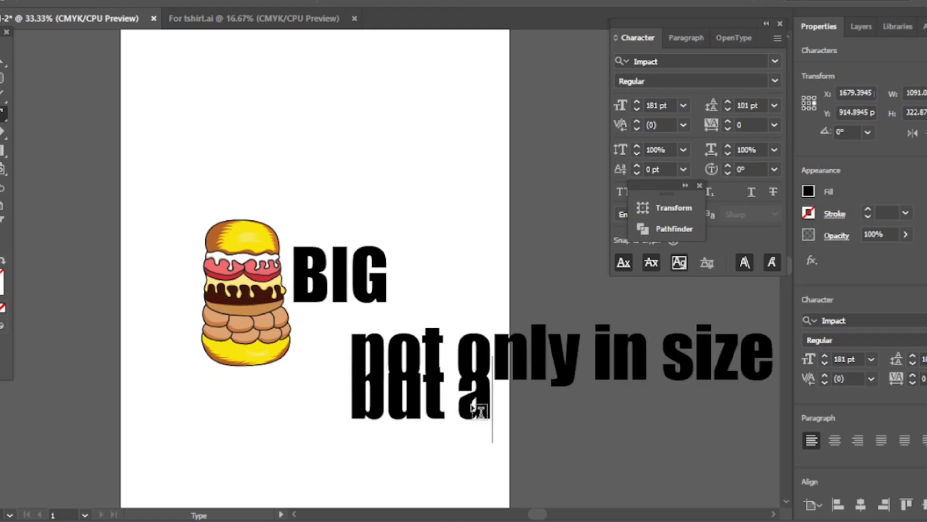
type("lso in test")
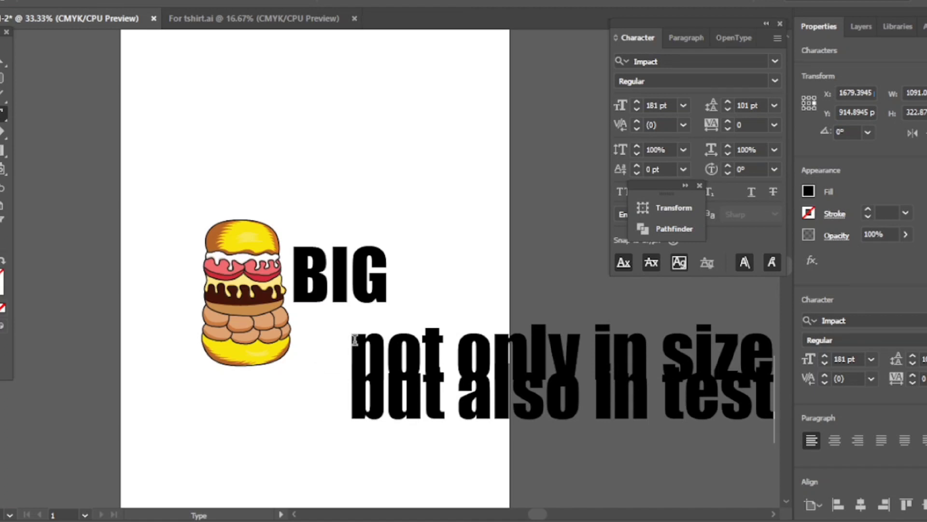
key("ctrl+a")
key("Escape")
Increase the tagline's leading to 136 pt and select all of its text.
left_click_drag(235, 140, 42, 143)
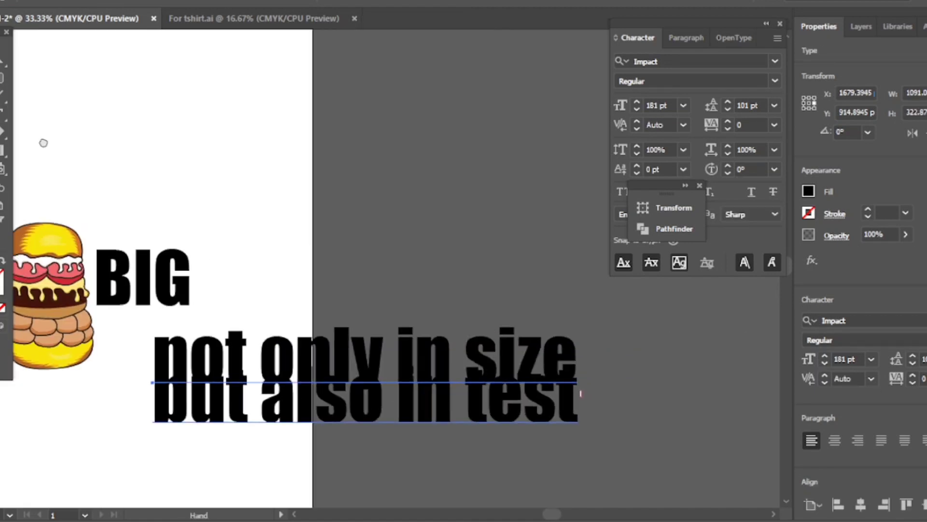
double_click(197, 368)
key("ctrl+a")
left_click(913, 357)
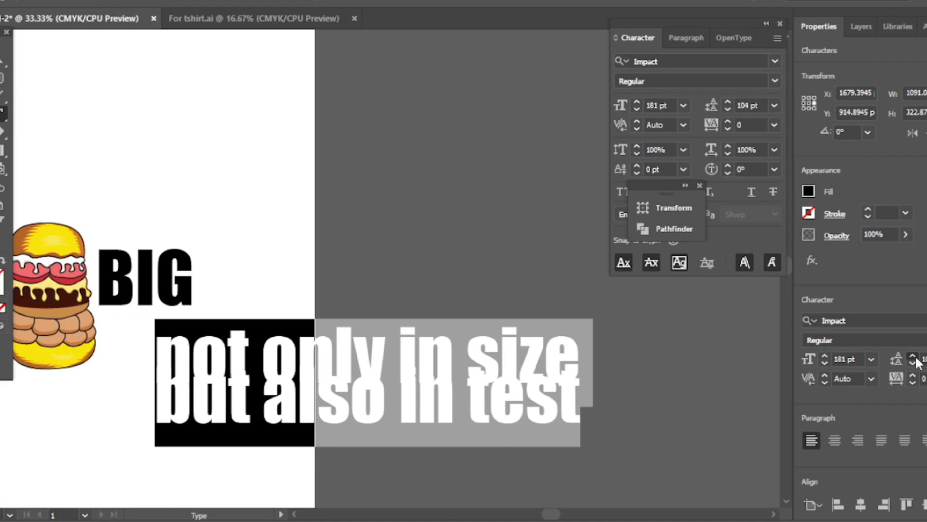
left_click(155, 356)
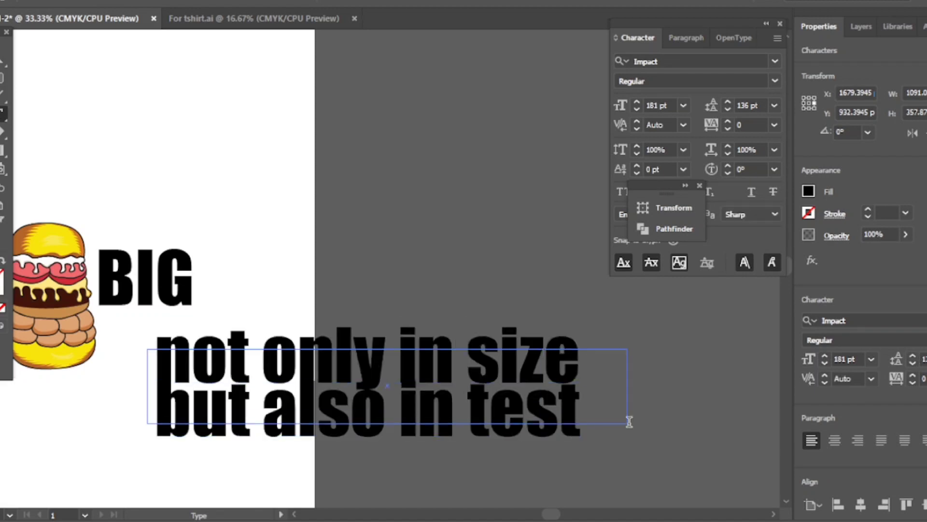
left_click_drag(140, 346, 623, 440)
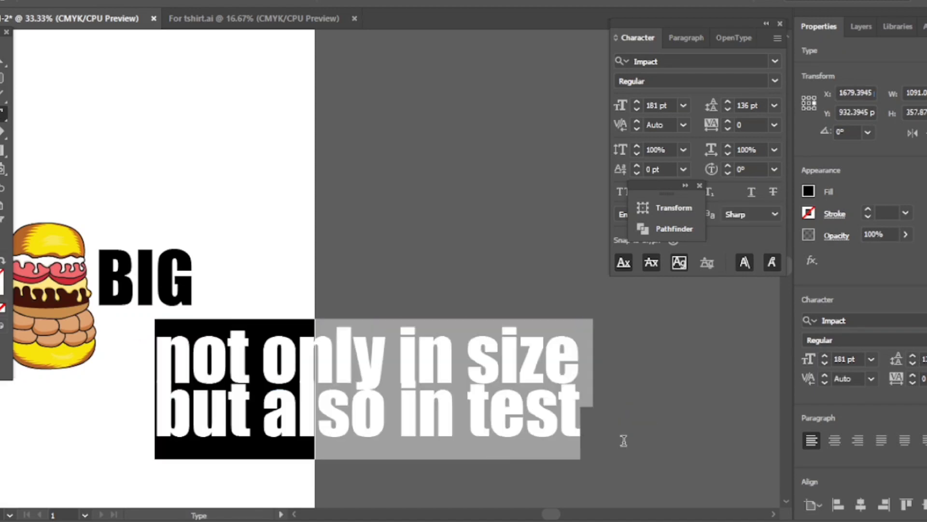
Set the tagline in Better Together and move it up next to BIG.
left_click(854, 317)
type("Bett")
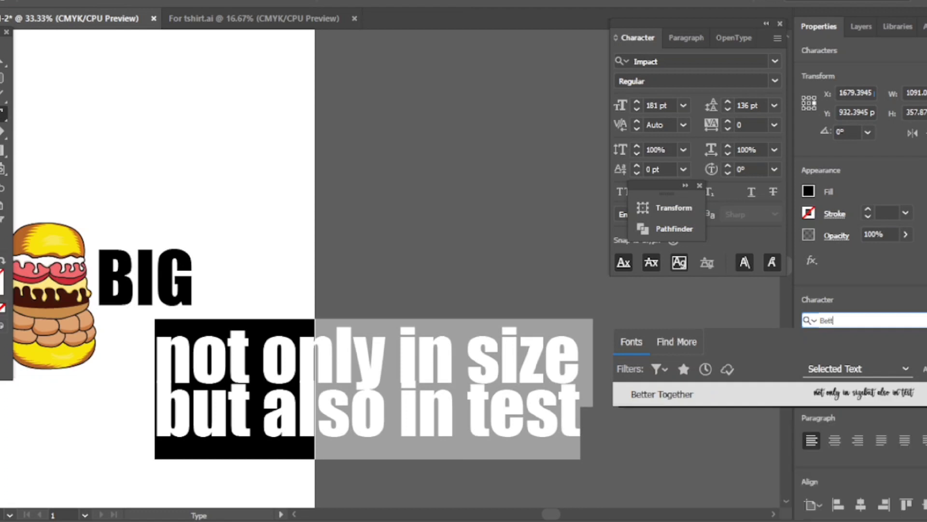
key("Return")
key("Escape")
mouse_move(330, 361)
left_mouse_down()
mouse_move(282, 318)
mouse_move(285, 337)
left_mouse_up()
key("ctrl+equal")
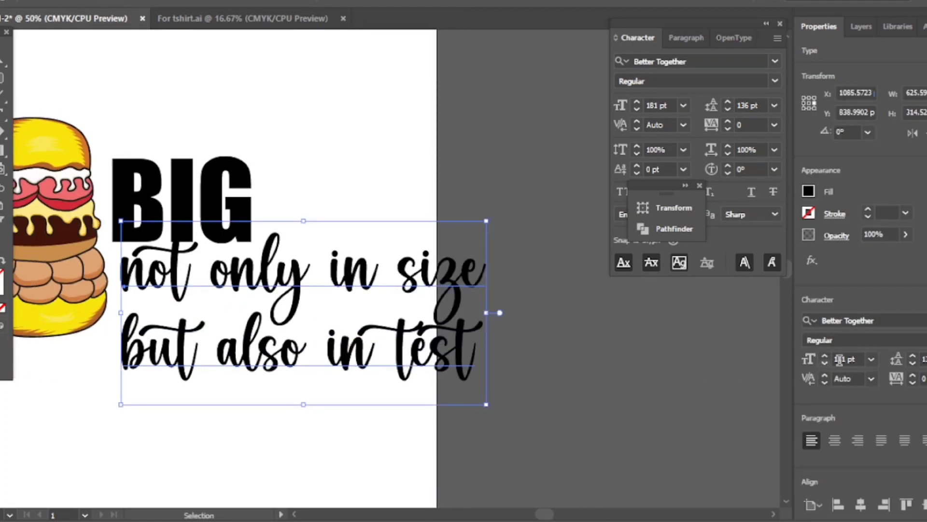
Reduce the tagline's font size and tighten its leading to 43 pt.
left_click_drag(829, 359, 827, 360)
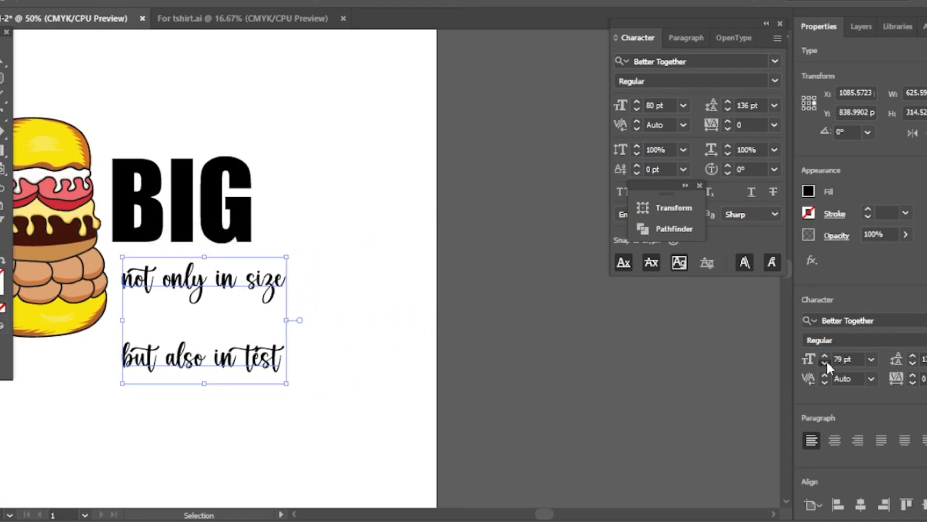
left_click_drag(913, 366, 913, 368)
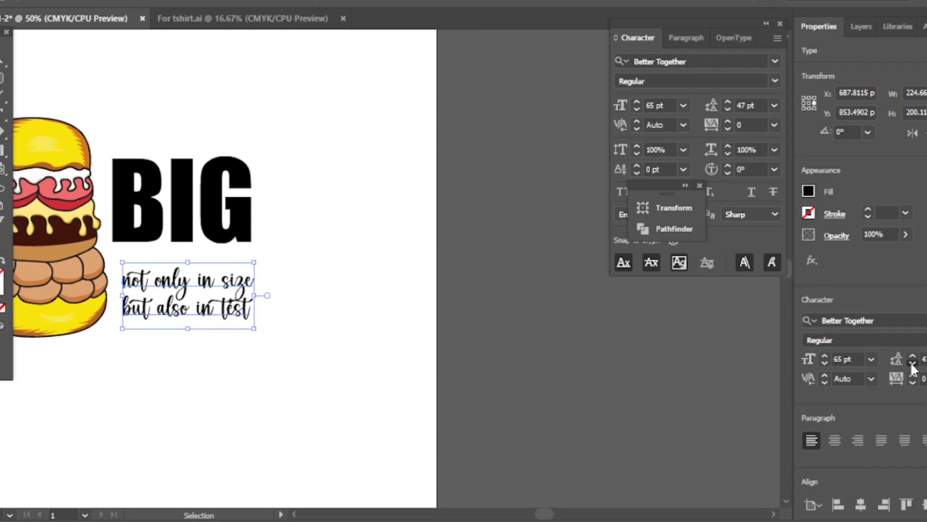
left_click_drag(913, 368, 913, 368)
left_click(169, 322)
mouse_move(169, 318)
left_mouse_down()
mouse_move(166, 302)
mouse_move(341, 370)
left_mouse_up()
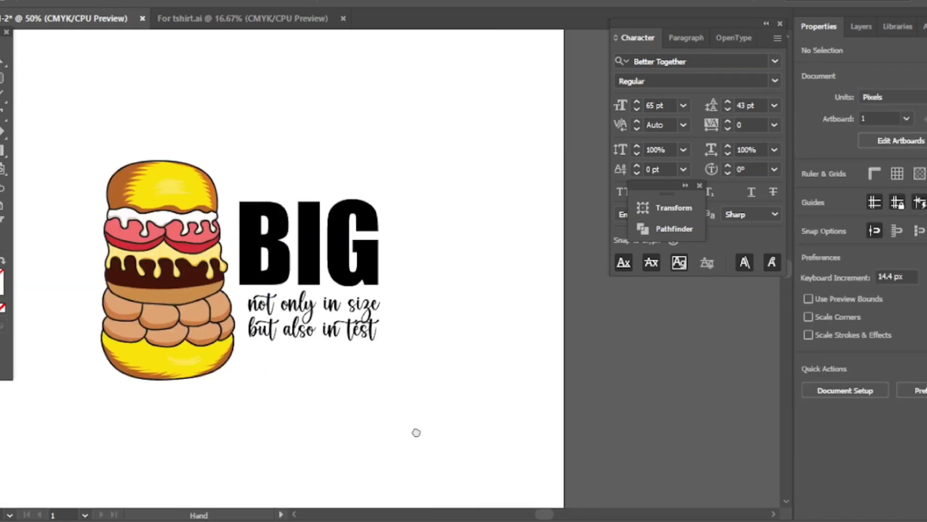
key("ctrl+plus")
Nudge BIG and the tagline into place beside the burger and slightly enlarge the tagline.
left_click_drag(341, 261, 341, 269)
left_click(399, 413)
left_click_drag(329, 356, 324, 356)
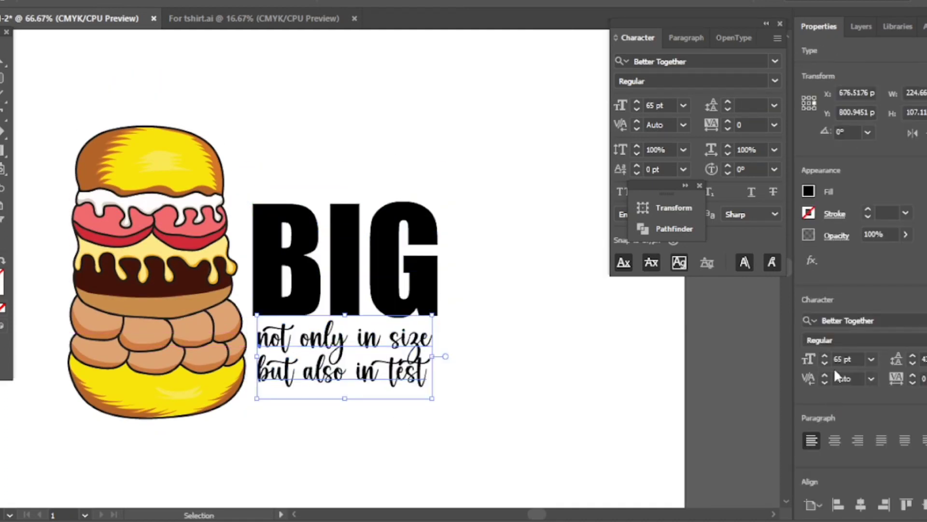
left_click(824, 356)
left_click(553, 432)
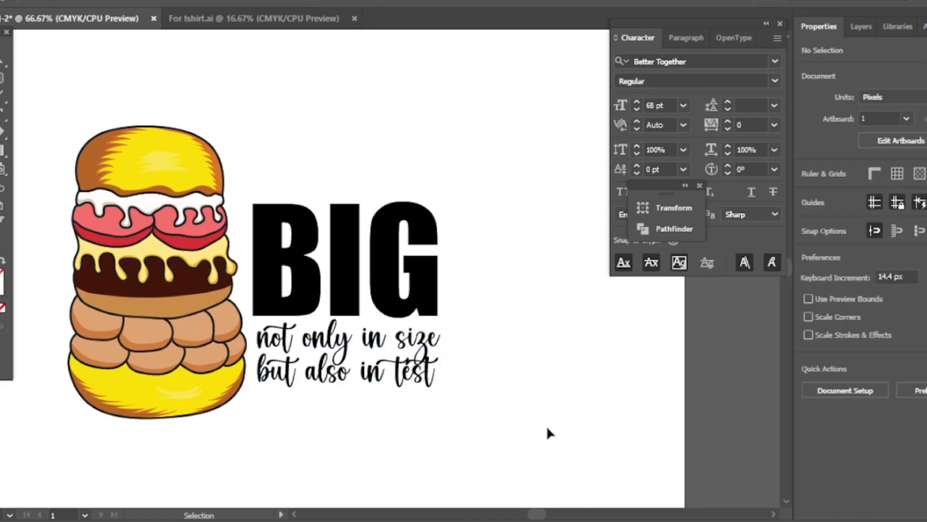
key("ctrl+minus")
left_click(368, 332)
Keep a spare copy of BIG and the tagline, then convert BIG to outlines.
key("ctrl+c")
key("ctrl+v")
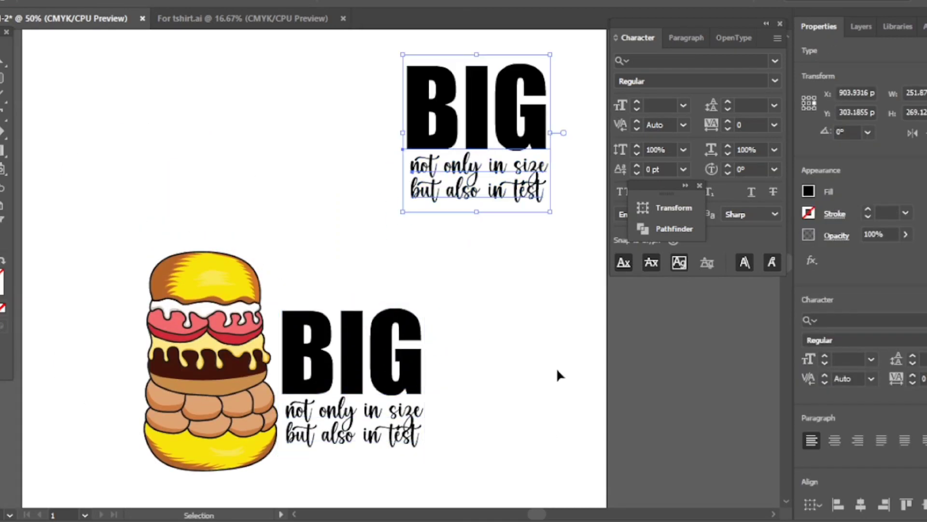
left_click(557, 367)
left_click_drag(329, 415, 569, 412)
left_click(520, 354)
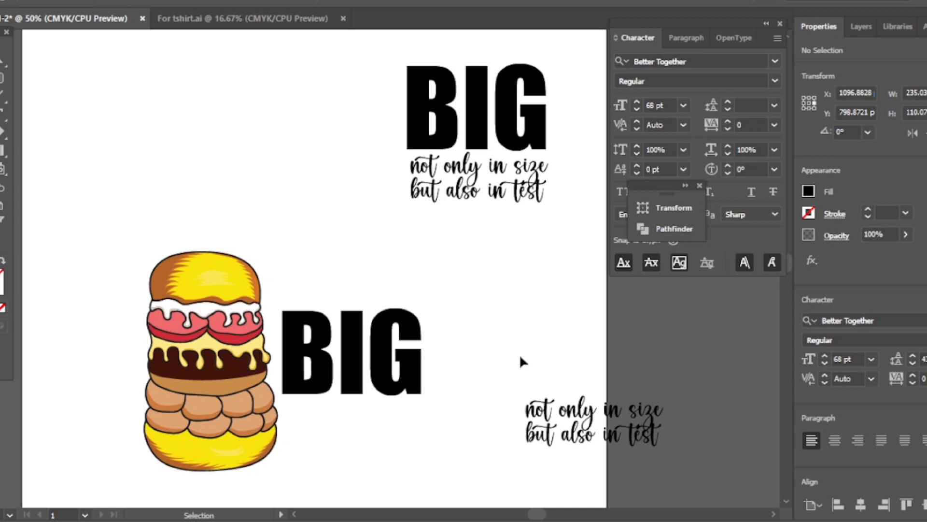
right_click(373, 379)
left_click(405, 161)
left_click(427, 469)
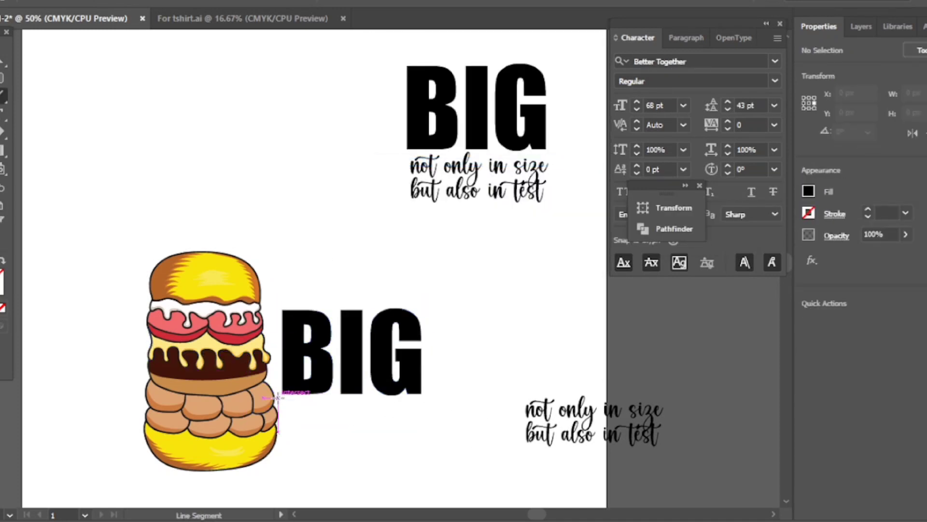
Draw a closed slanted Pen shape across the bottom of BIG.
left_click_drag(279, 395, 492, 341)
key("p")
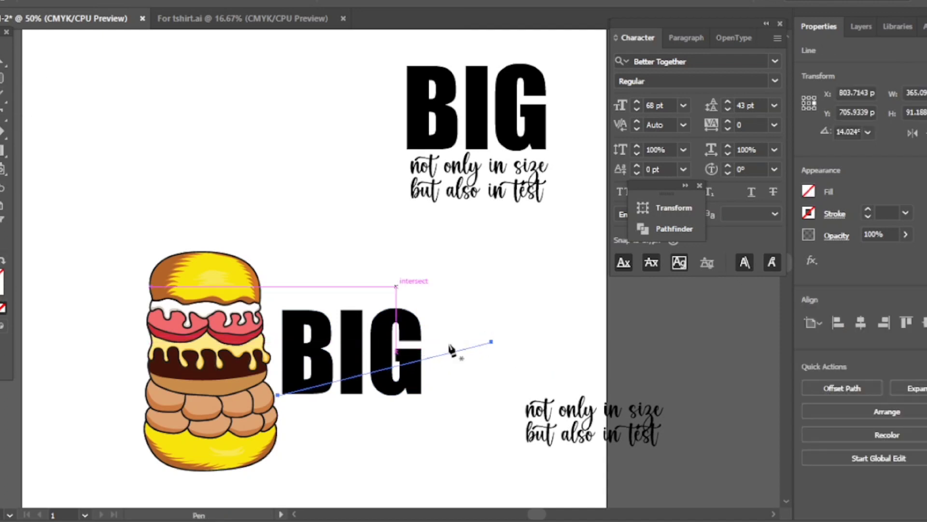
left_click(491, 342)
left_click(493, 434)
left_click_drag(389, 445, 399, 443)
left_click(279, 396)
key("a")
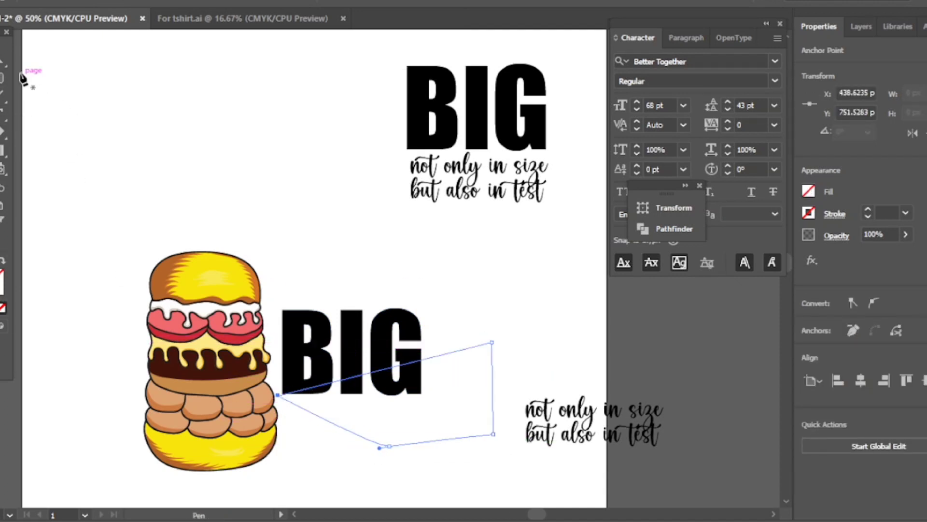
scroll(288, 356, "up", 3)
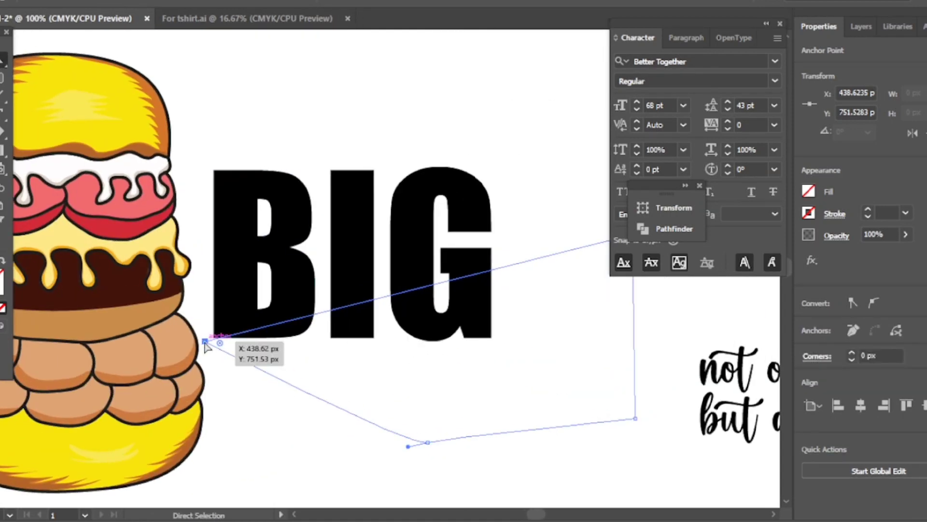
left_click(270, 402)
key("v")
key("ctrl+minus")
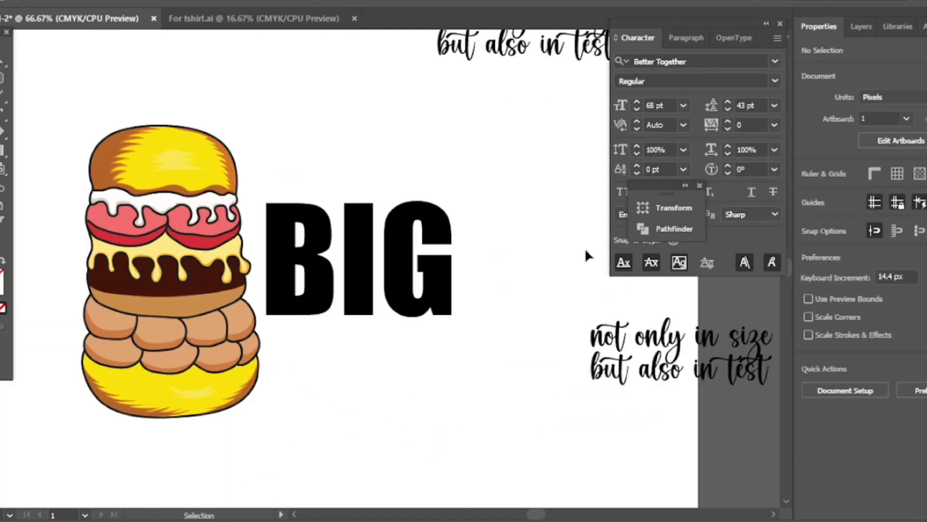
Fill the slanted shape white over BIG's lower half and align its left anchor.
left_click_drag(477, 352, 545, 247)
key("i")
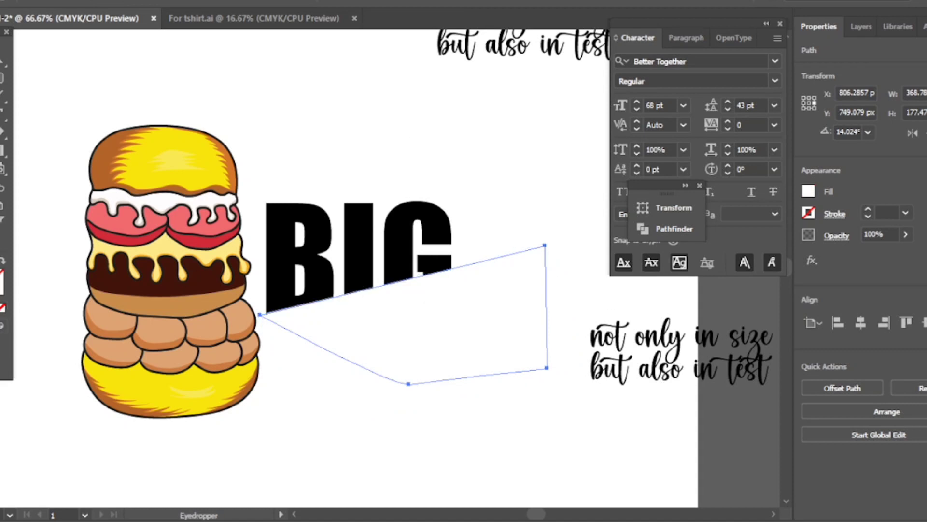
key("v")
left_click(406, 331)
key("a")
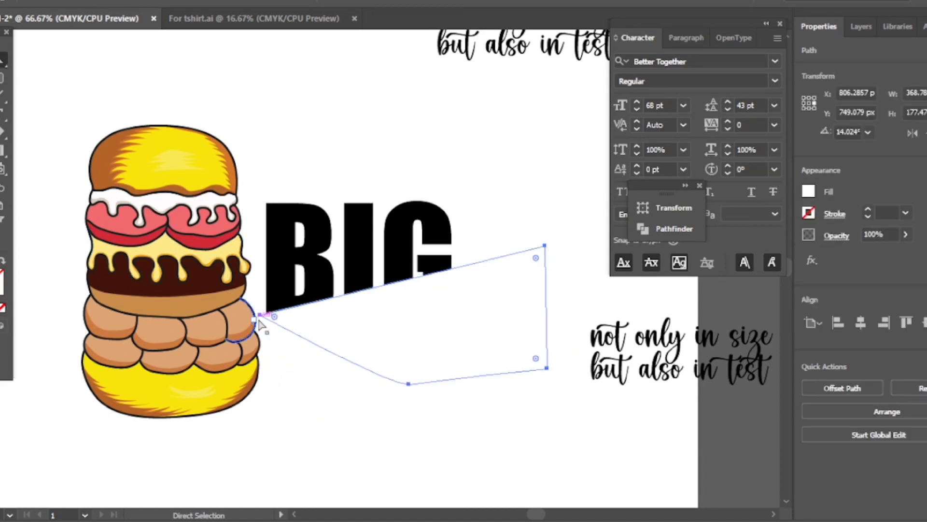
left_click(260, 315)
left_click_drag(260, 315, 261, 308)
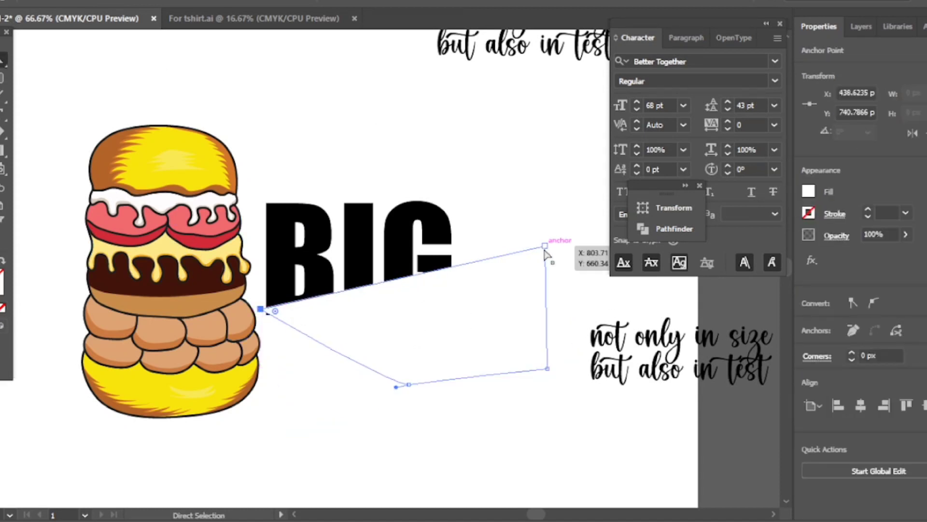
left_click_drag(260, 311, 260, 314)
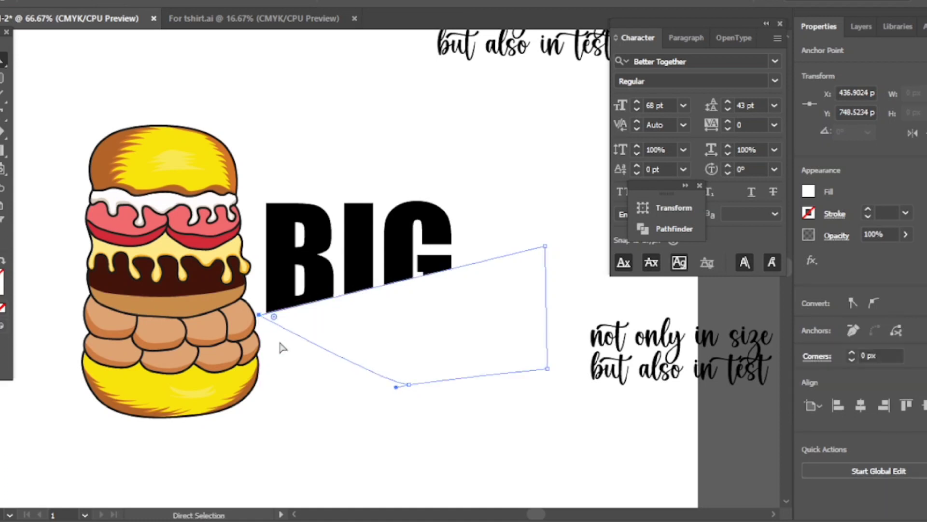
left_click(305, 374)
Try Shape Builder on BIG and the white shape, then back out of the attempt.
left_click_drag(337, 127, 421, 344)
key("shift+m")
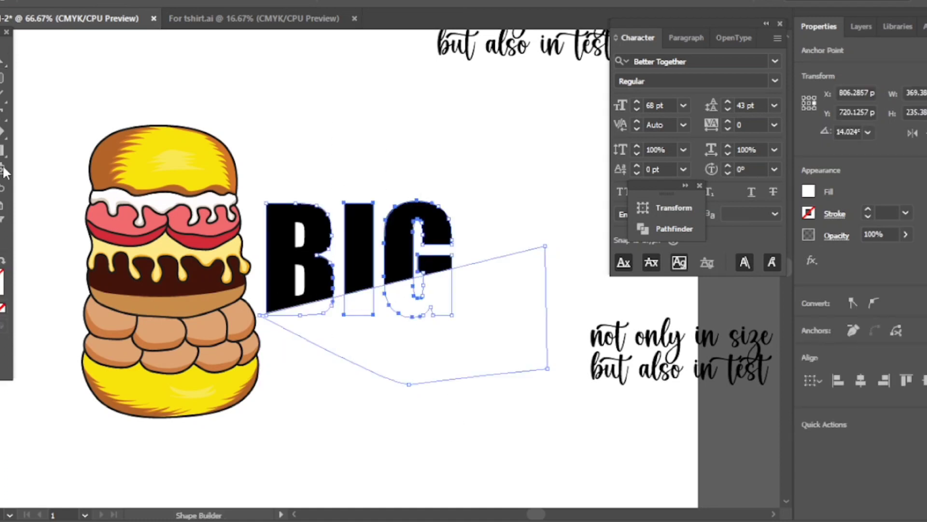
mouse_move(455, 395)
left_mouse_down()
mouse_move(384, 304)
mouse_move(320, 309)
left_mouse_up()
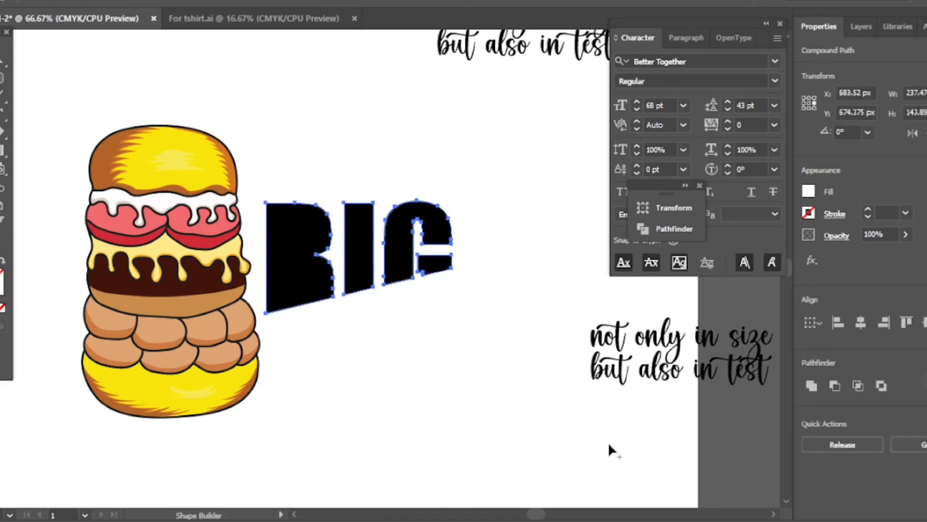
left_click_drag(245, 204, 416, 302)
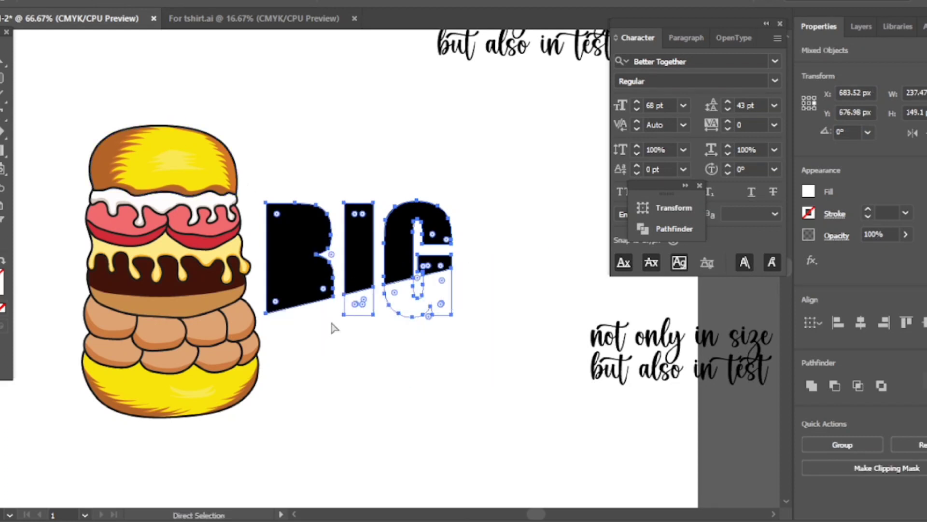
key("v")
left_click_drag(269, 145, 463, 262)
key("shift+m")
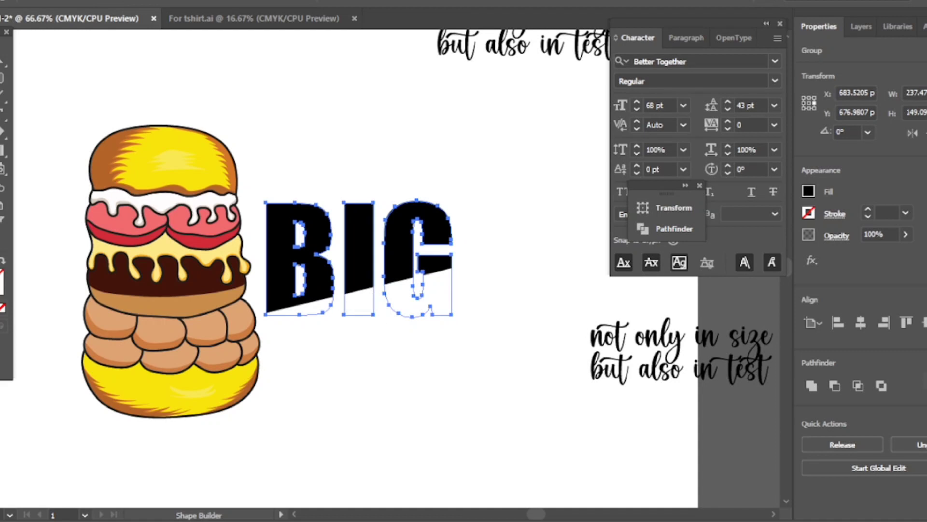
key("v")
Reselect BIG with the white shape and Shape Builder away the letter parts below the diagonal.
left_click(430, 321)
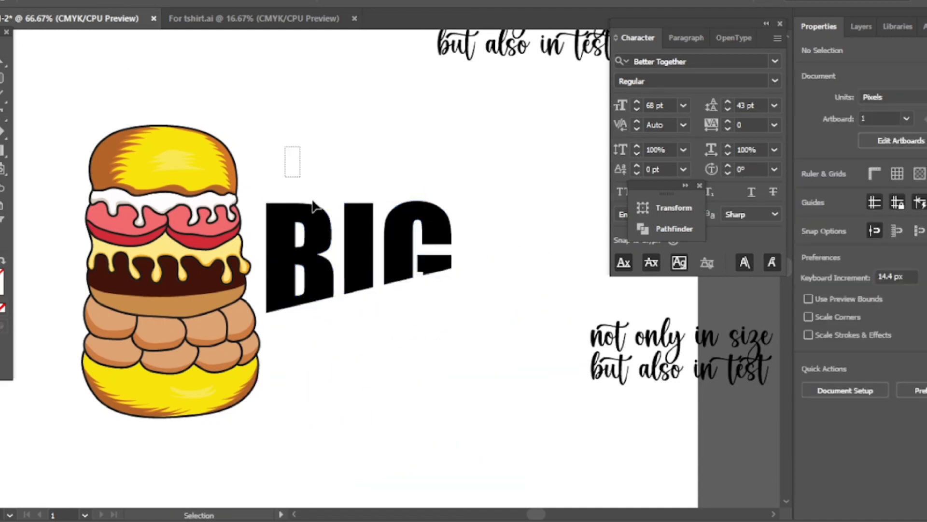
left_click_drag(284, 145, 560, 396)
key("shift+m")
left_click_drag(406, 305, 320, 303)
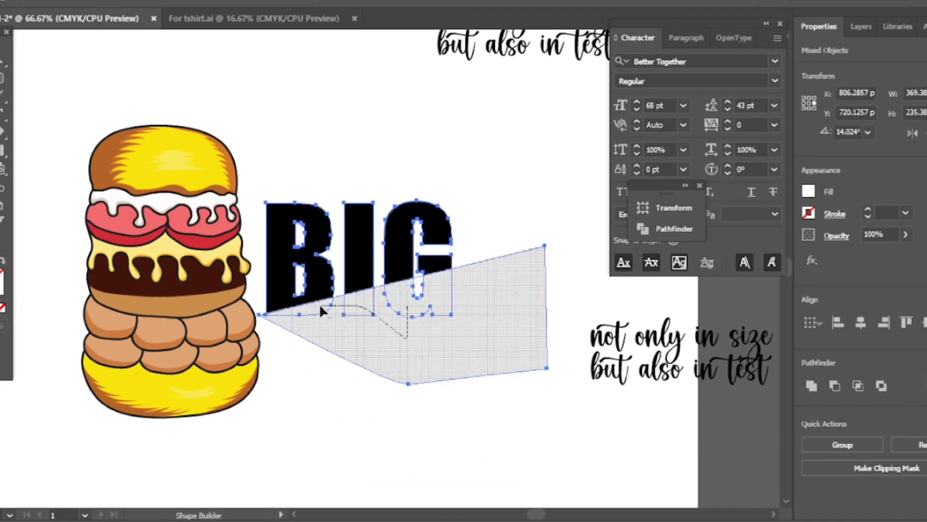
left_click(217, 75)
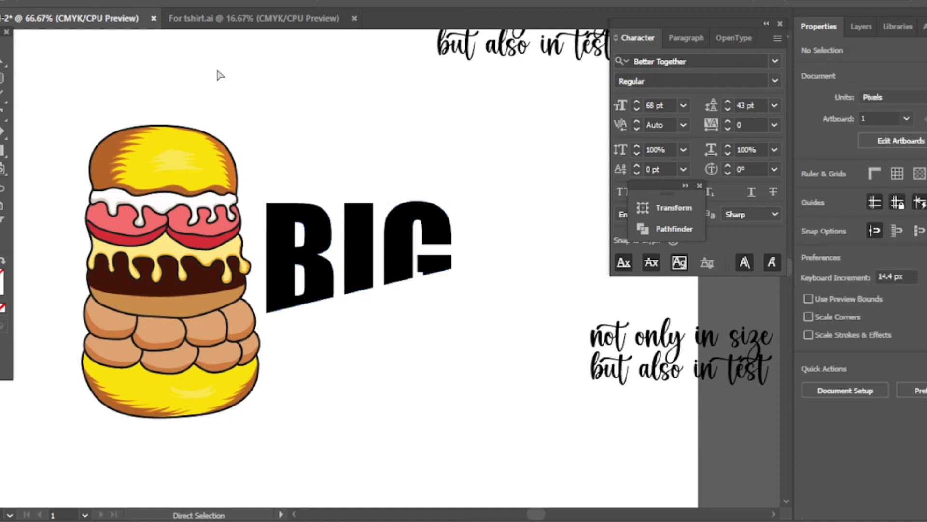
key("ctrl+minus")
Move the tagline under the trimmed BIG and tilt it to follow the slanted edge.
left_click_drag(530, 329, 327, 321)
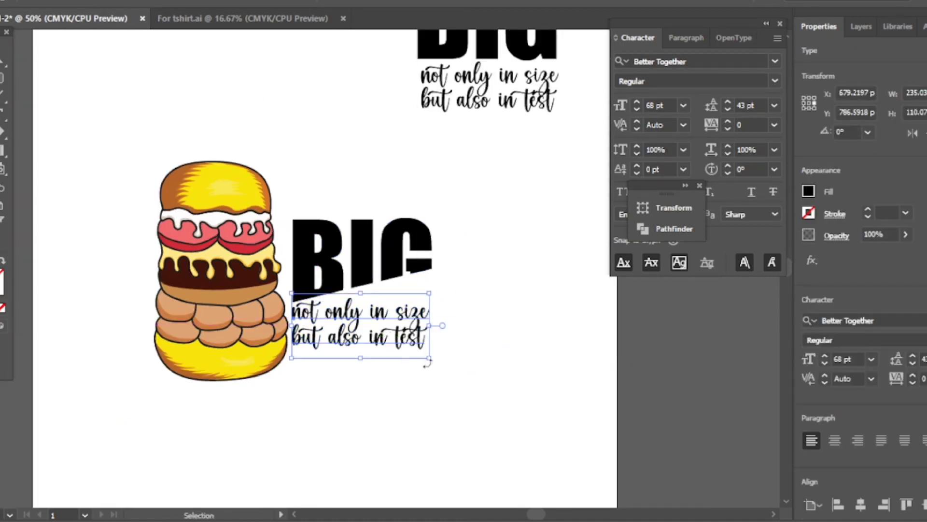
left_click_drag(434, 366, 416, 311)
left_click(430, 384)
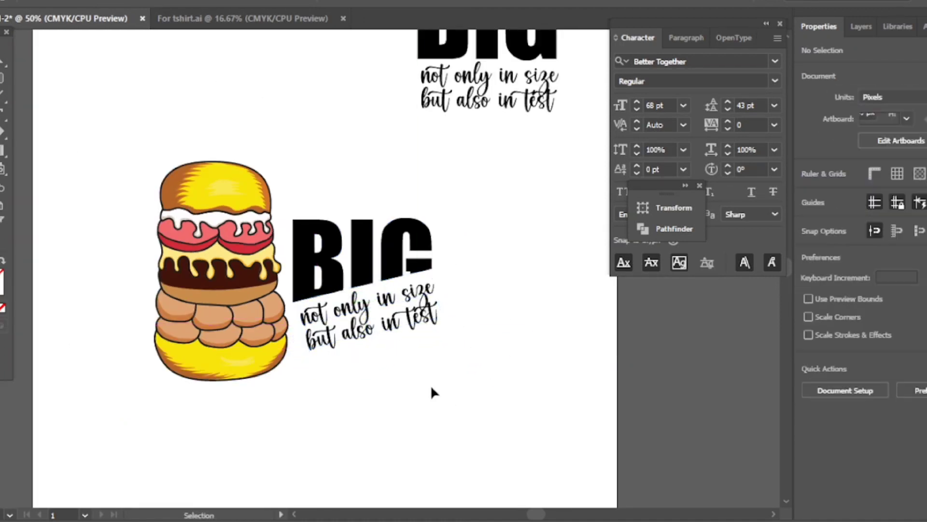
key("z")
left_click(370, 323)
Shift the tagline up to overlap BIG's lower edge, then select BIG.
key("v")
left_click_drag(325, 331, 414, 434)
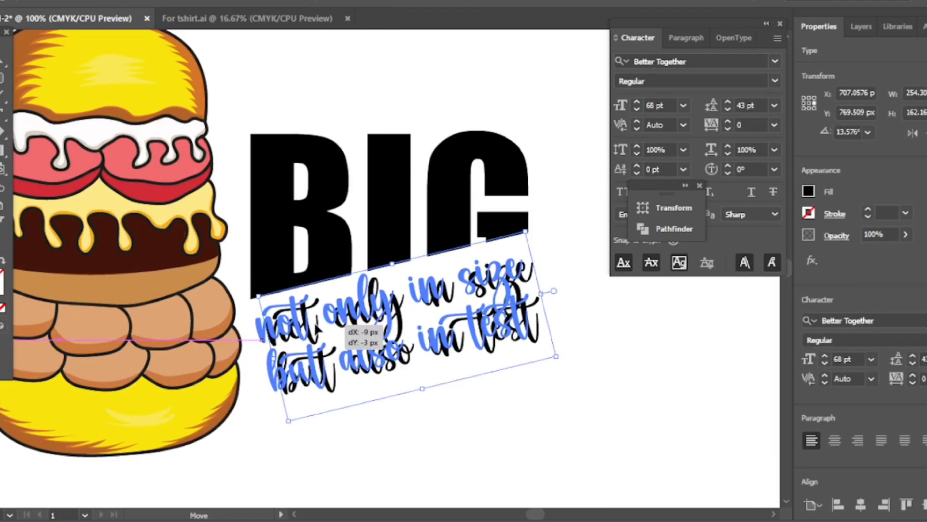
left_click_drag(321, 333, 309, 302)
left_click(411, 459)
key("ctrl+minus")
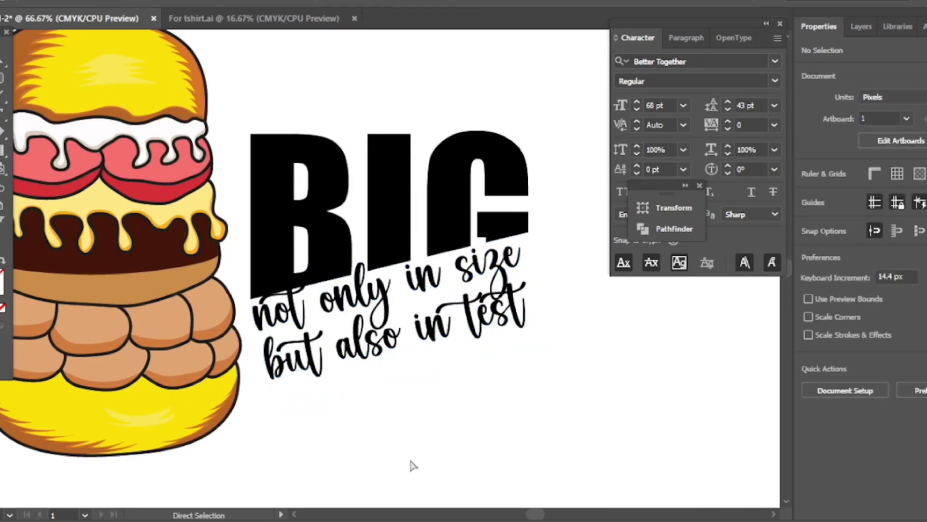
key("ctrl+minus")
scroll(473, 427, "up", 2)
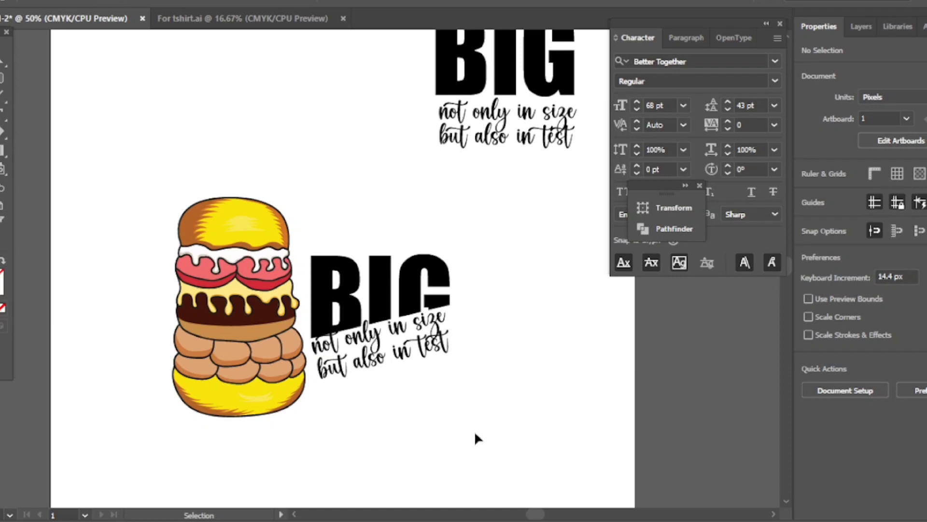
left_click(348, 271)
Colour BIG with the bun's yellow using the Eyedropper.
key("i")
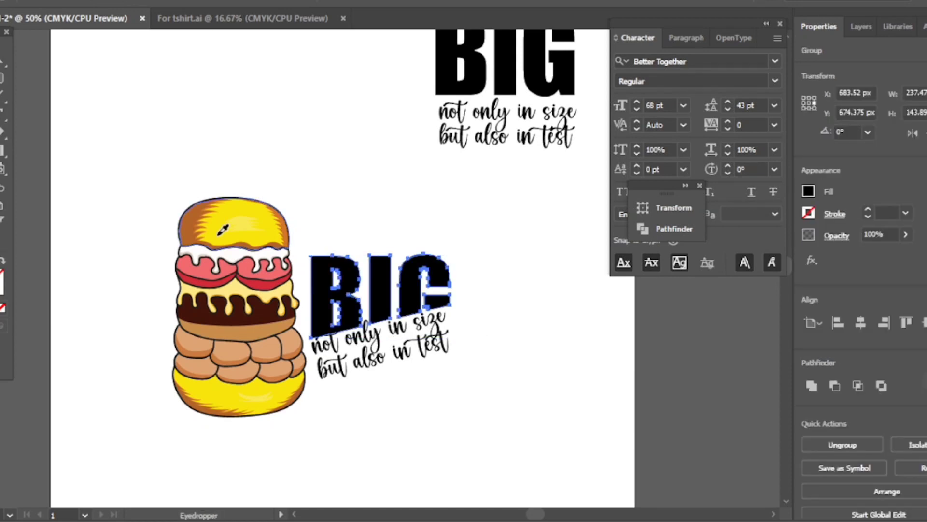
left_click(220, 233)
key("v")
left_click(274, 88)
Outline the tagline, colour it the patty's dark brown, and show the rulers.
left_click_drag(376, 347, 378, 361)
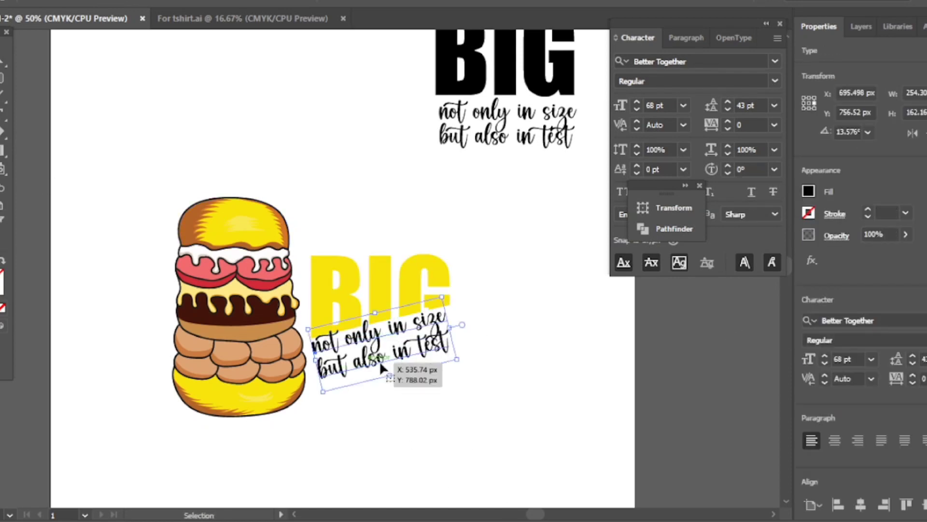
right_click(378, 360)
left_click(434, 147)
key("i")
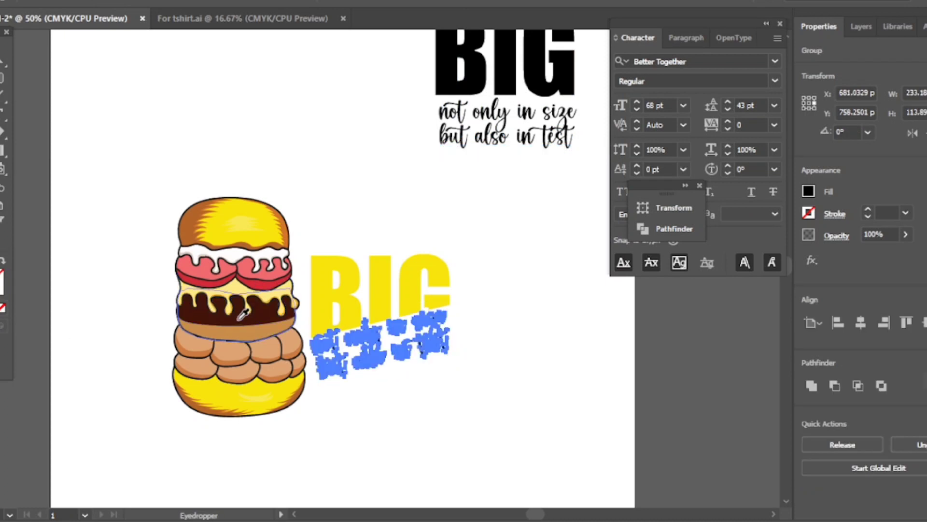
key("v")
left_click(179, 89)
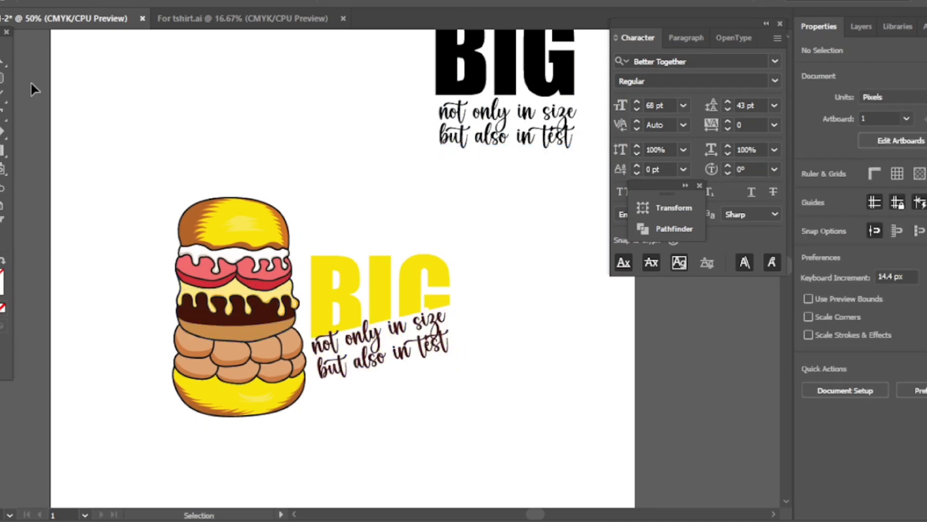
key("ctrl+r")
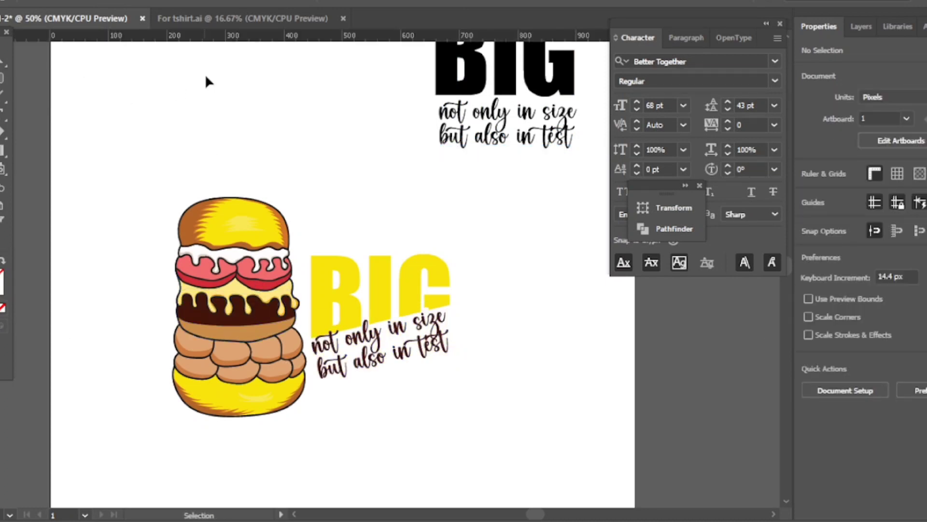
Place a guide along the lower bun and pen a three-point brown triangle wedge under the tagline.
left_click_drag(196, 365, 192, 378)
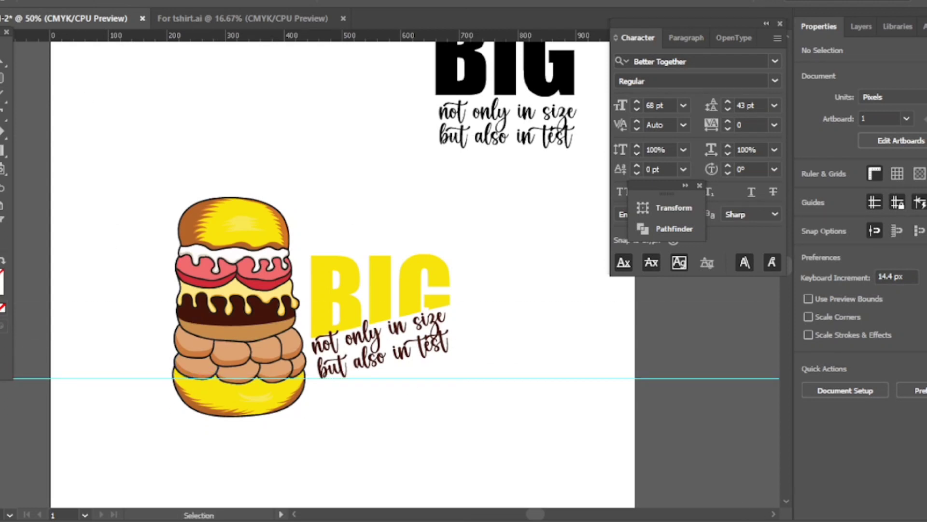
key("p")
left_click(354, 378)
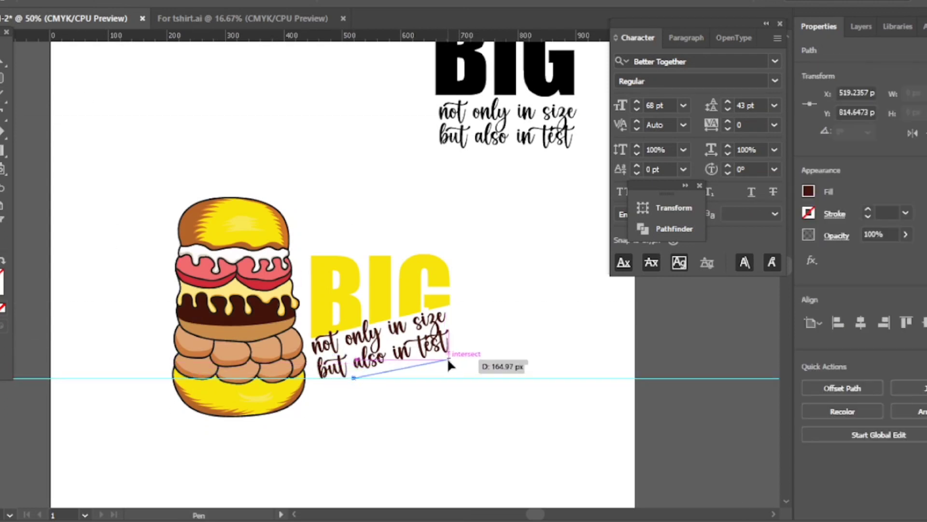
left_click(448, 360)
left_click(448, 378)
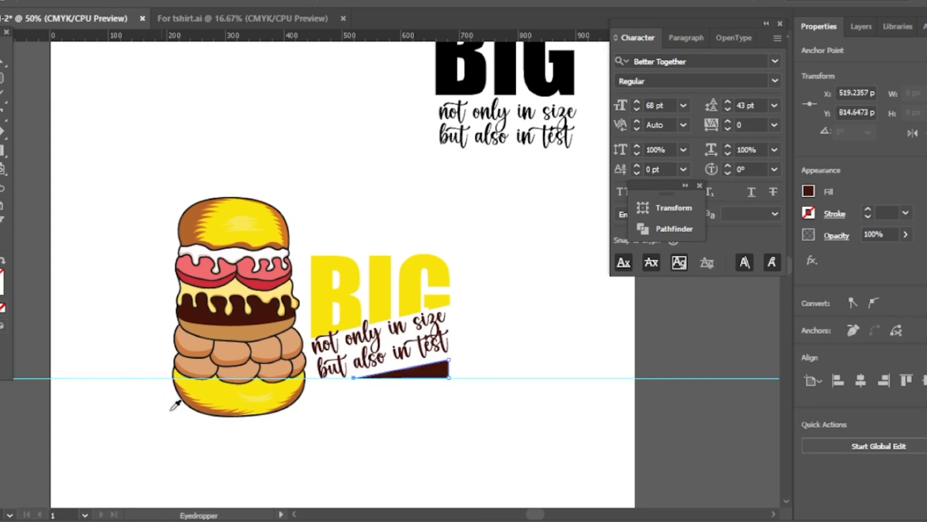
key("v")
left_click(83, 71)
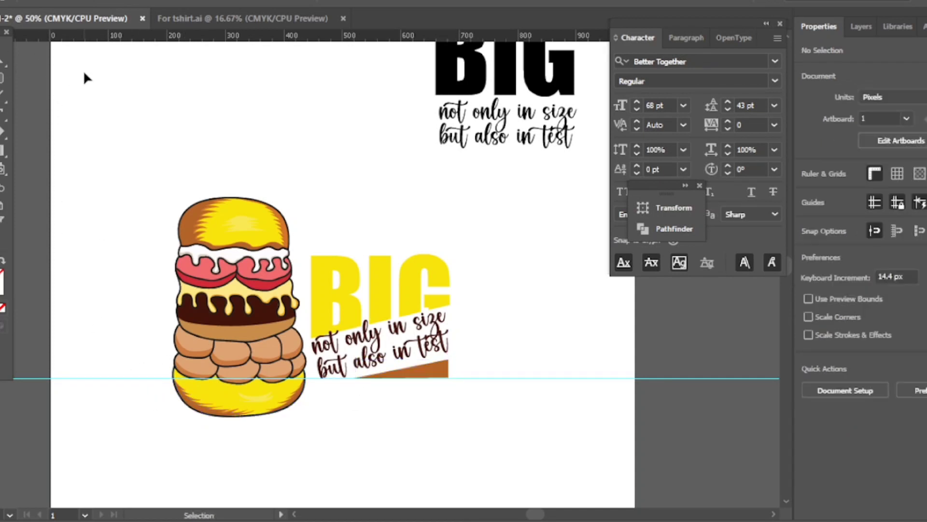
key("ctrl+minus")
key("ctrl+minus")
key("ctrl+minus")
key("ctrl+plus")
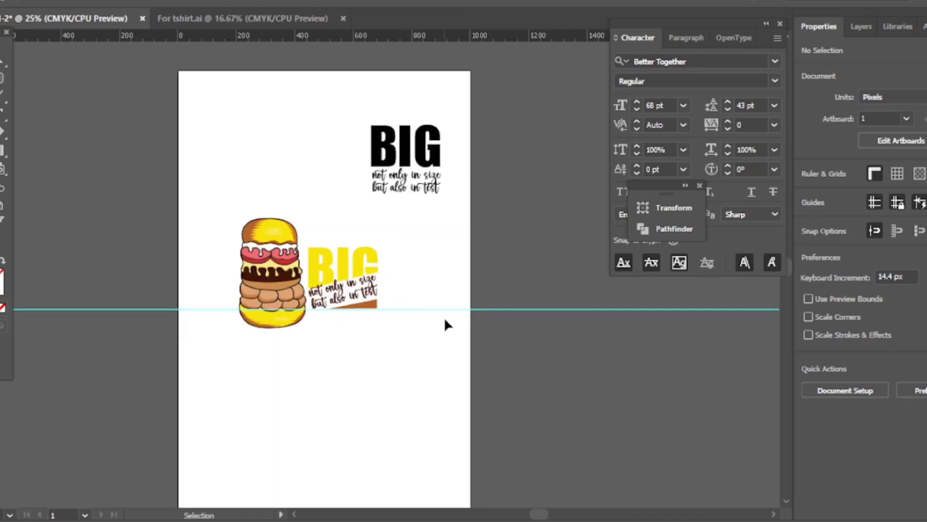
Unlock the guides and delete the horizontal guide.
right_click(445, 305)
left_click(471, 199)
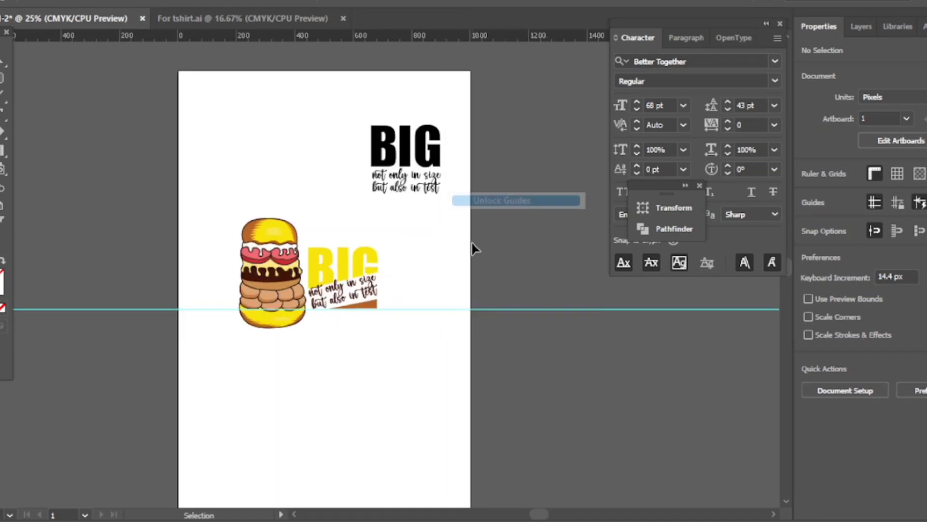
left_click(480, 309)
key("Delete")
Give the BIG lettering the yellow fill FAE100.
mouse_move(335, 98)
left_mouse_down()
mouse_move(431, 194)
mouse_move(613, 448)
left_mouse_up()
left_click(559, 304)
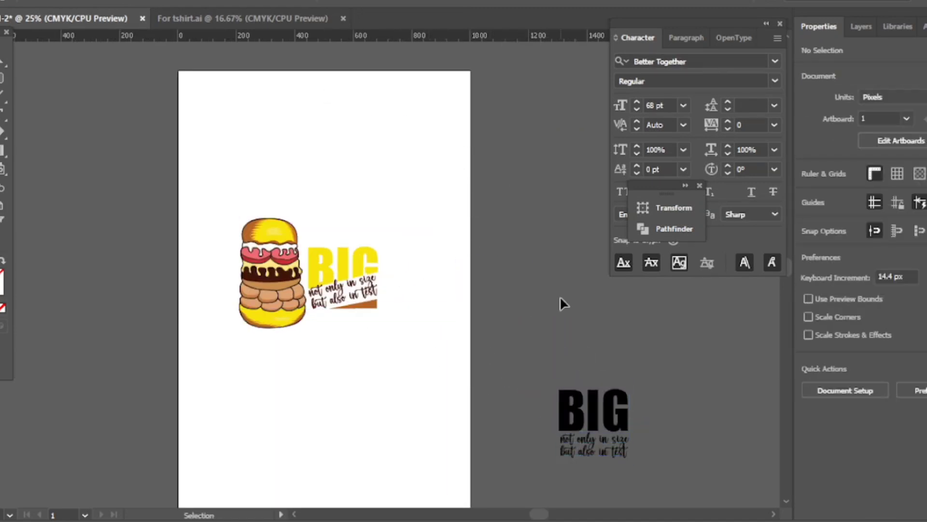
key("ctrl+plus")
left_click_drag(390, 188, 387, 215)
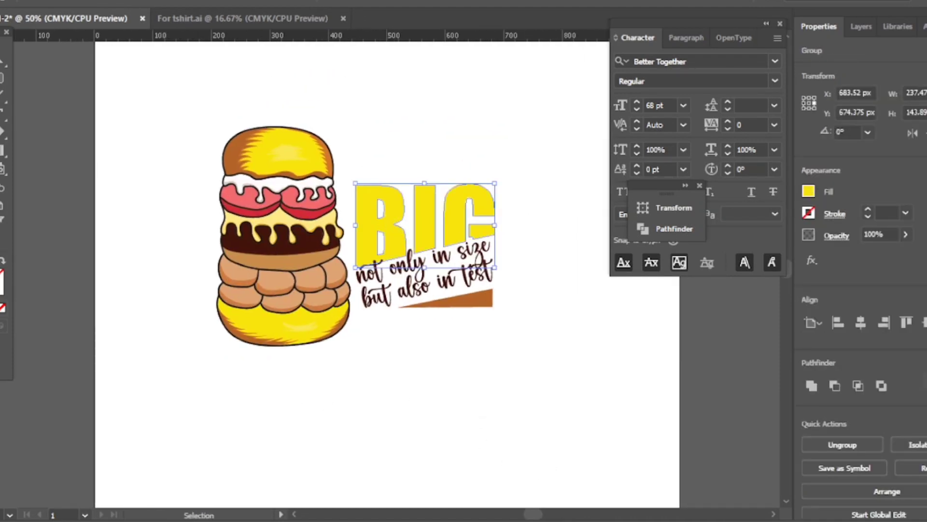
double_click(2, 276)
left_click(903, 127)
Move BIG down and bottom-align it to the burger as key object.
left_click_drag(506, 112, 499, 115)
left_click(521, 383)
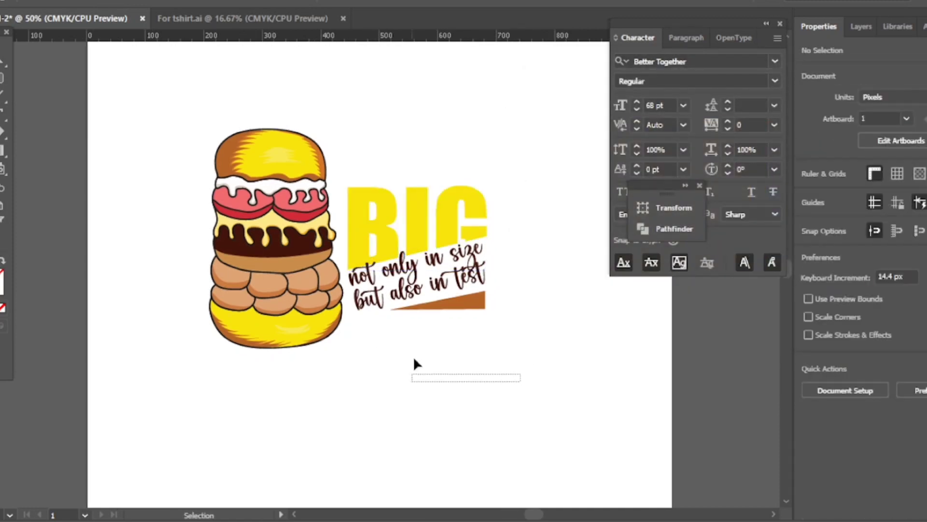
left_click_drag(351, 180, 378, 233)
left_click(203, 138)
left_click(324, 347)
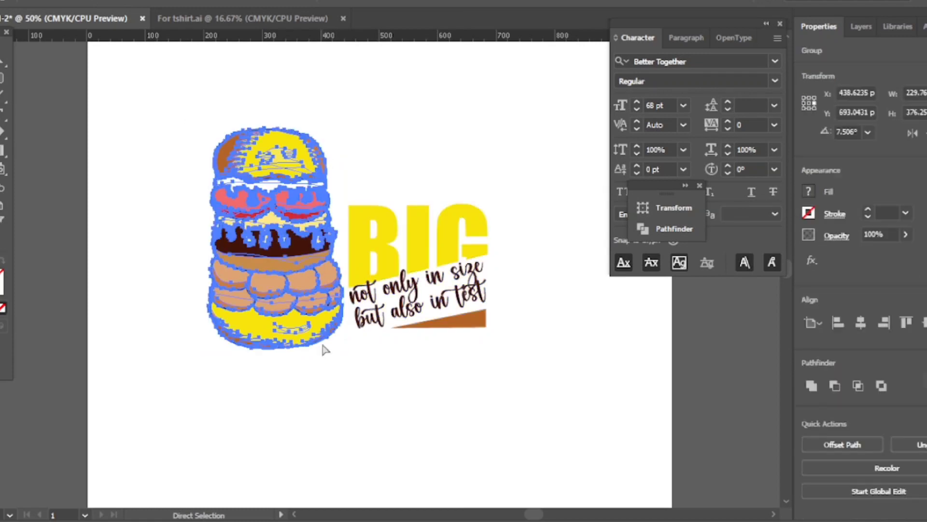
left_click(101, 88)
left_click_drag(101, 88, 328, 202)
left_click(913, 326)
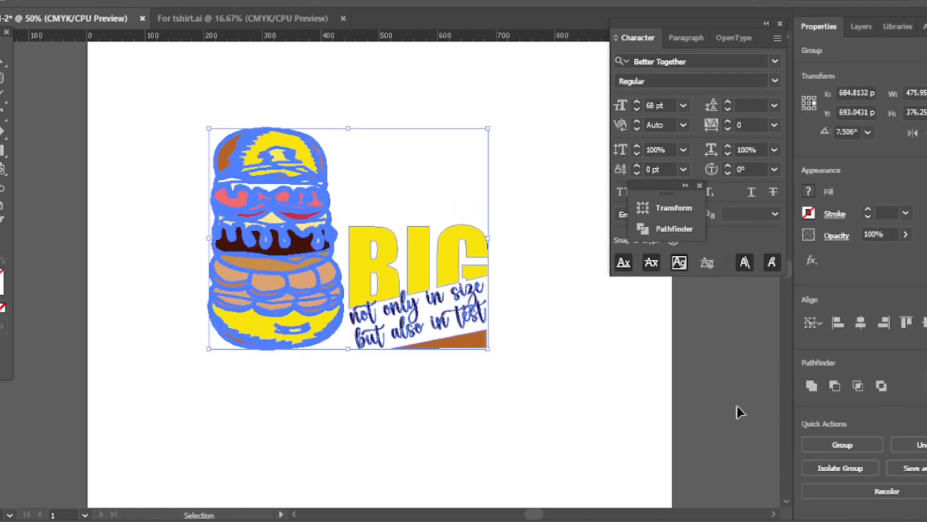
left_click(556, 389)
Enlarge BIG to match the burger's height and fit it snugly beside the burger.
key("ctrl+a")
left_click(440, 201)
left_click_drag(421, 259, 422, 245)
left_click(534, 309)
key("ctrl+minus")
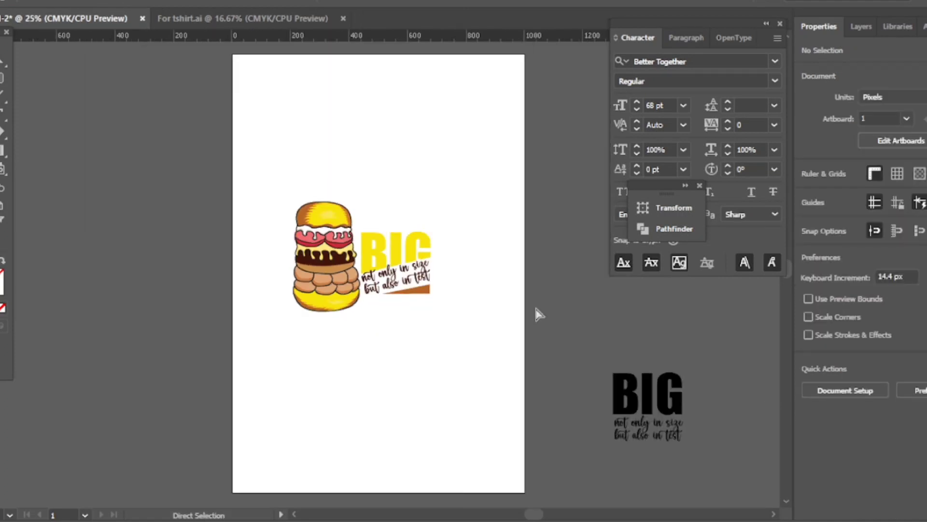
scroll(535, 315, "up", 1)
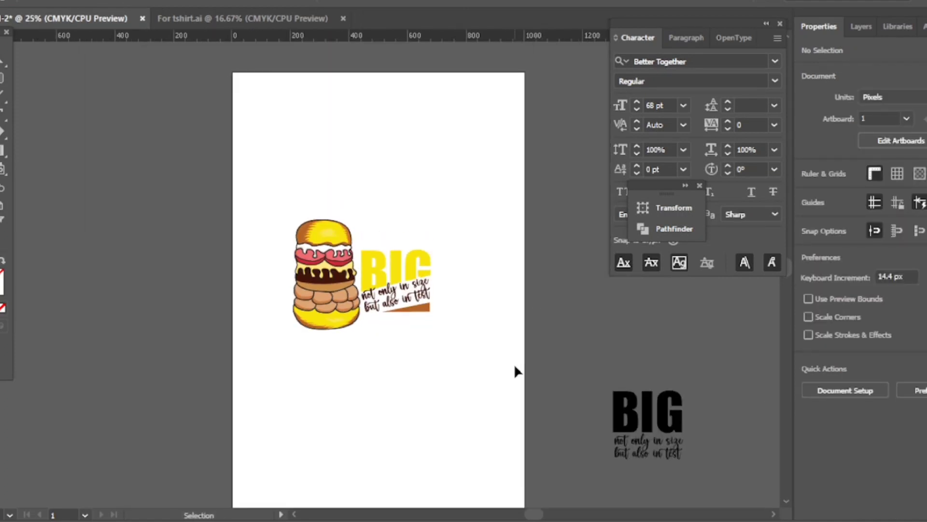
left_click(428, 299)
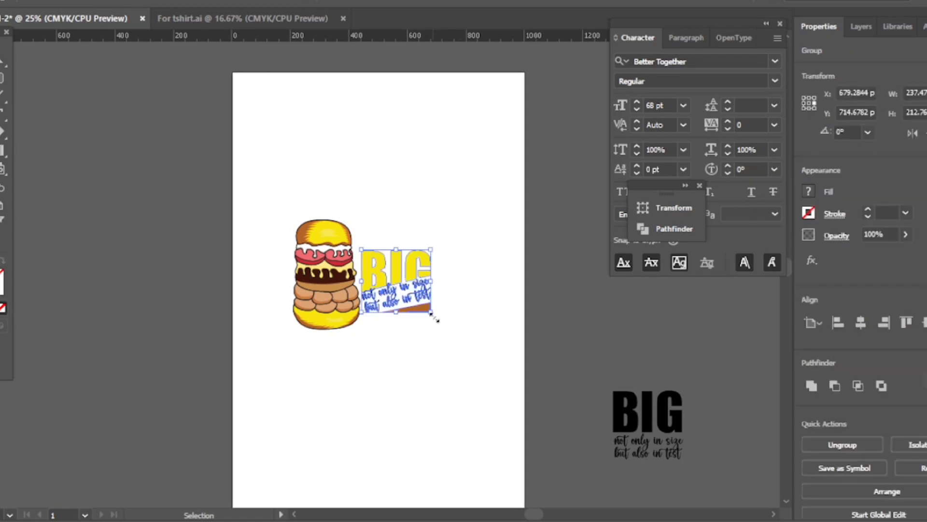
left_click_drag(437, 317, 442, 328)
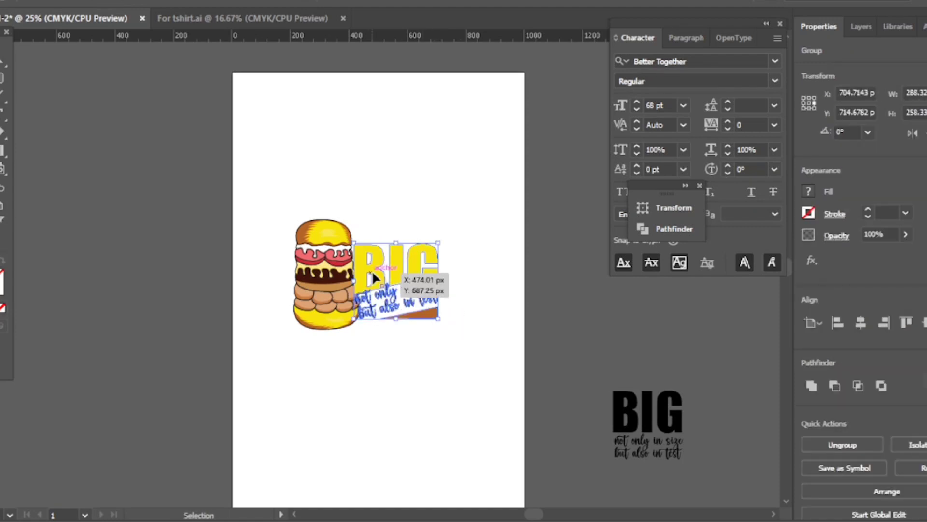
left_click(385, 351)
key("ctrl+plus")
left_click_drag(346, 247, 355, 246)
Delete the spare black BIG copy.
key("a")
left_click(375, 372)
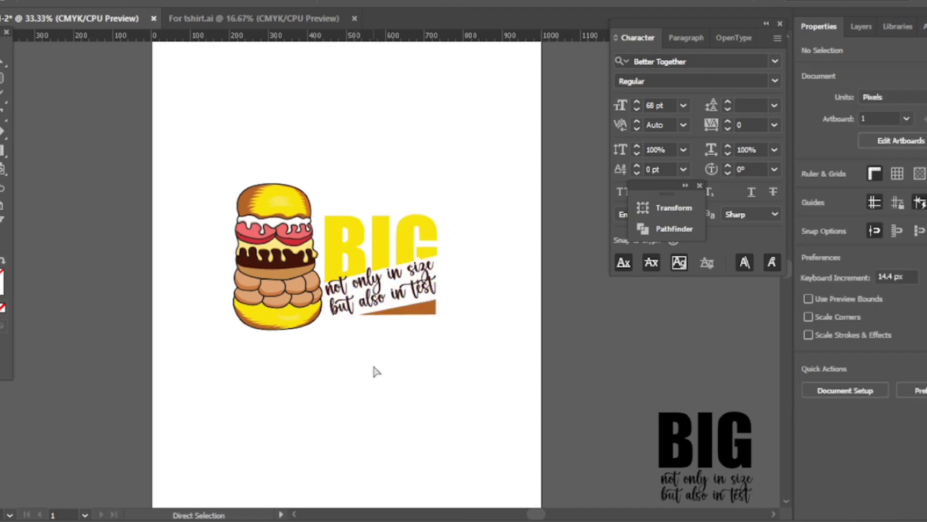
key("ctrl+minus")
left_click_drag(502, 328, 590, 451)
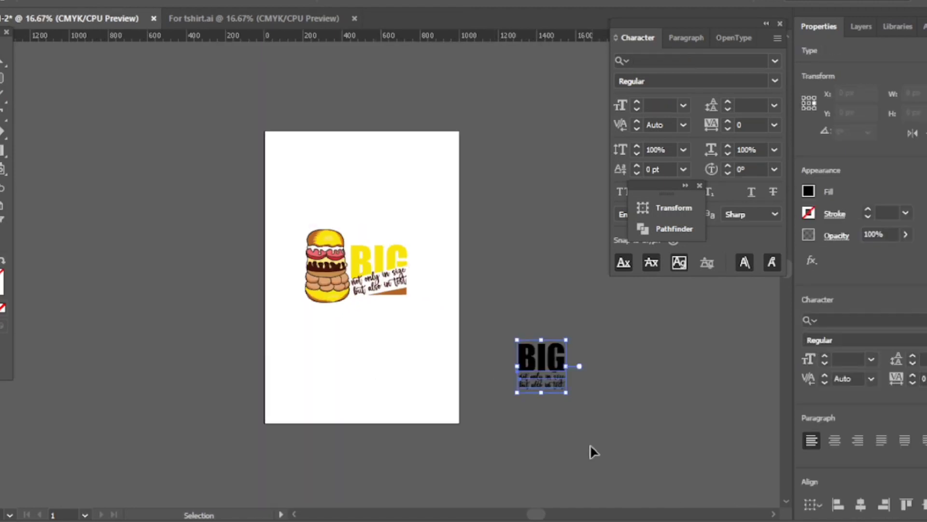
key("Delete")
Centre the whole burger logo on the artboard and scale it up to about 636 × 457 px.
left_click_drag(256, 169, 414, 372)
left_click(860, 322)
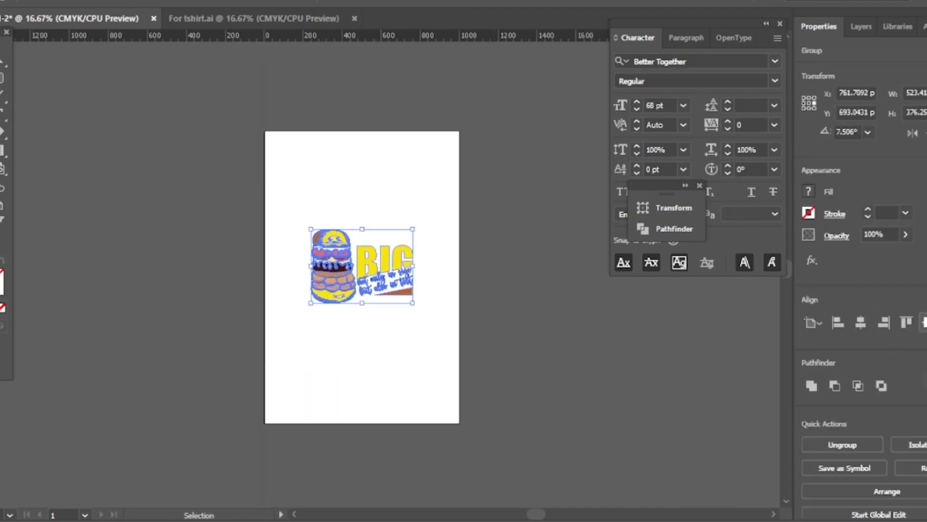
left_click(924, 326)
left_click_drag(413, 315, 430, 326)
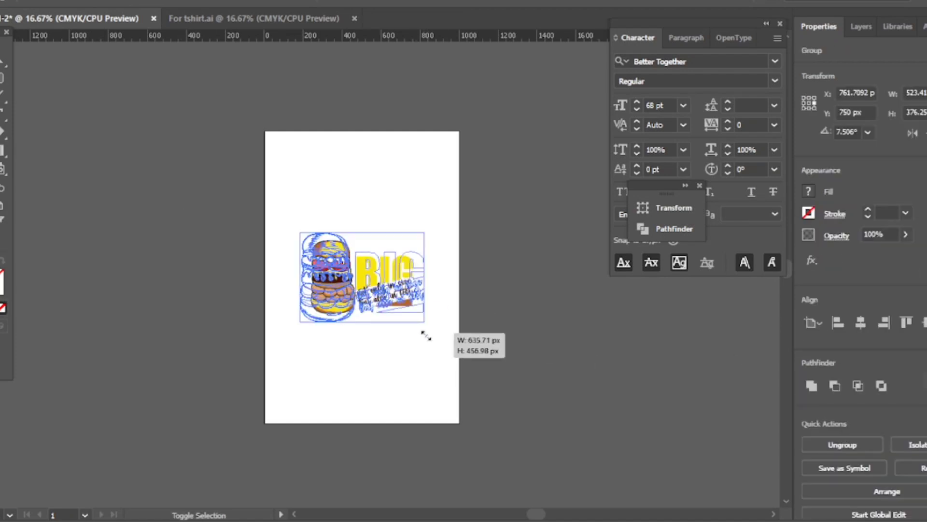
left_click(275, 220)
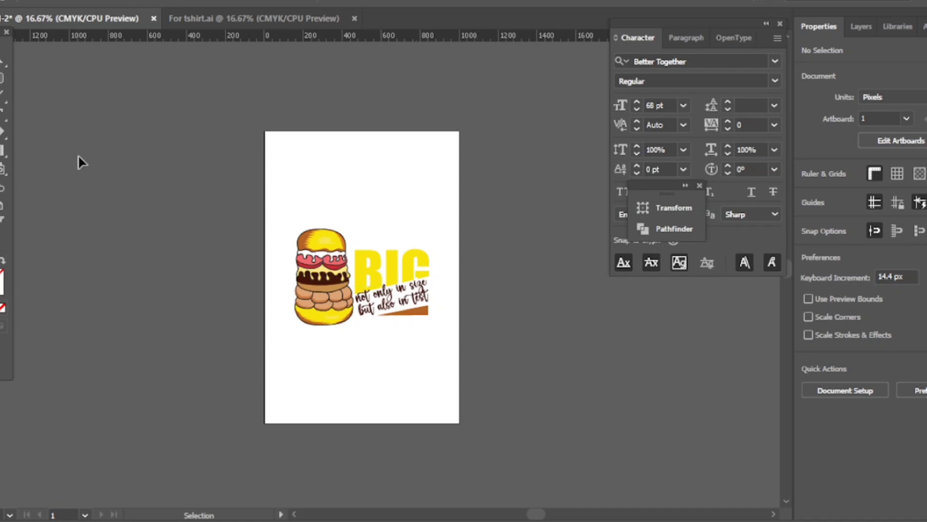
Export the artwork as PNG into RAW > T Shirt > Tshirt at Medium (150 ppi).
left_click(30, 1)
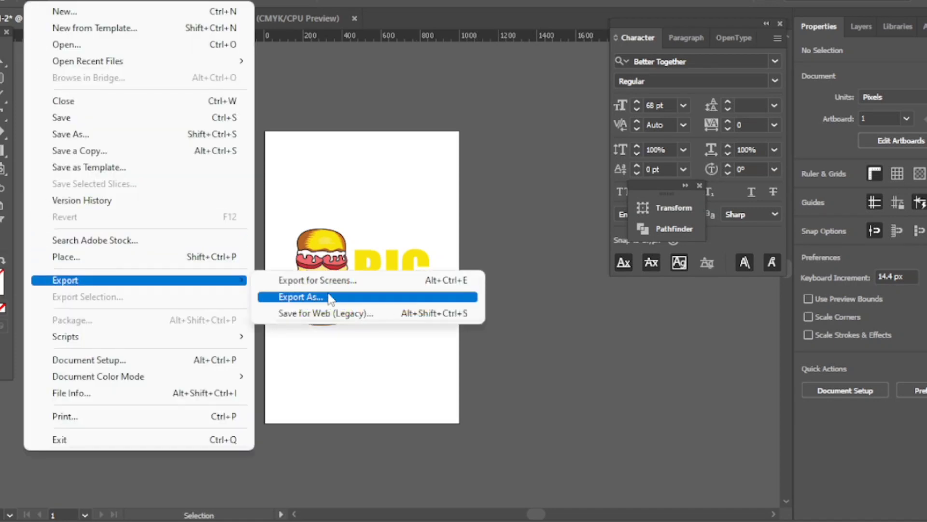
left_click(324, 297)
left_click(115, 389)
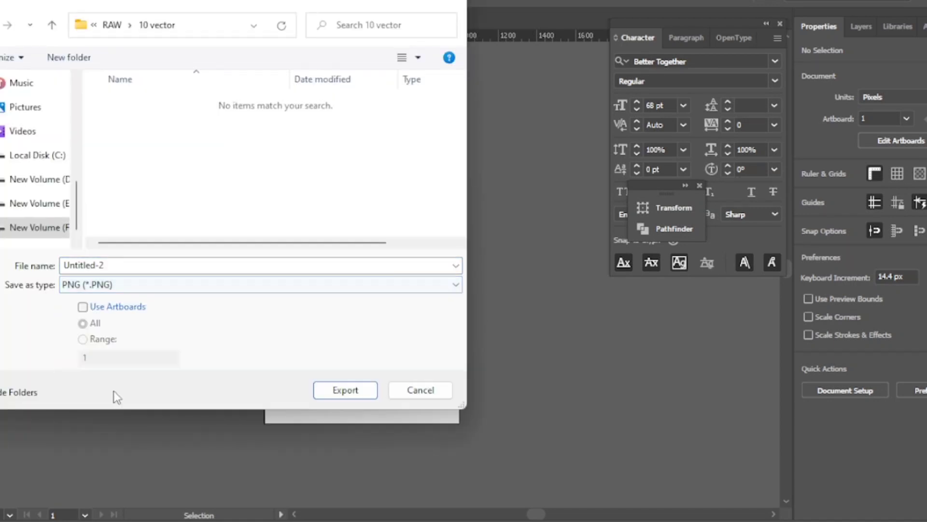
left_click(112, 25)
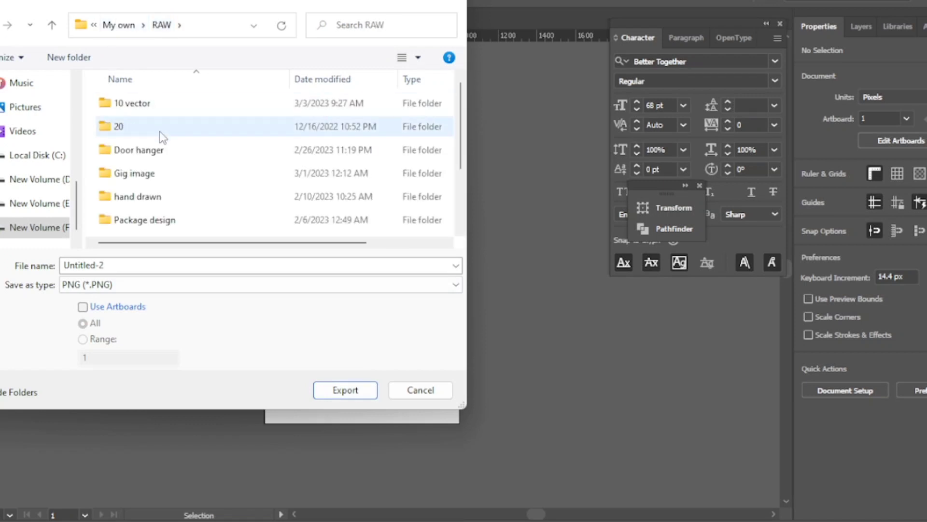
scroll(162, 193, "down", 2)
double_click(166, 203)
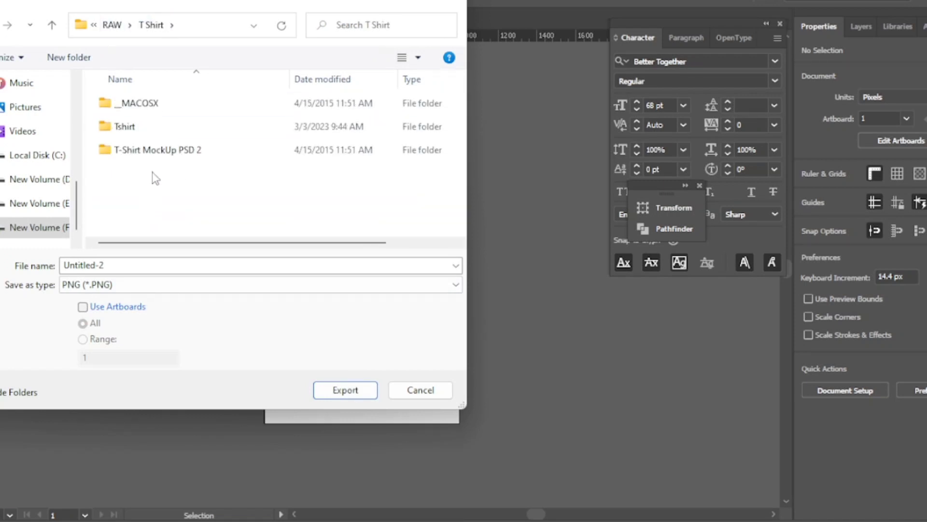
double_click(145, 129)
left_click(343, 389)
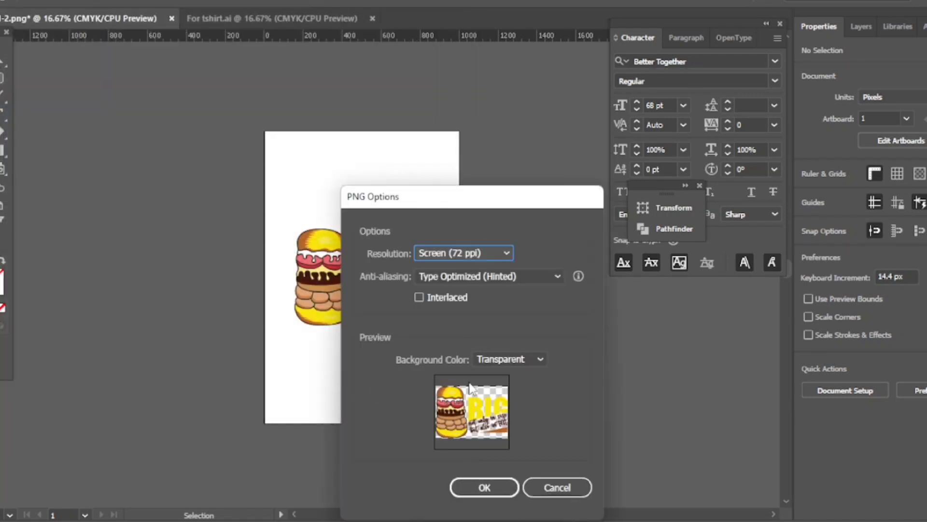
left_click(471, 255)
left_click(483, 336)
left_click(483, 486)
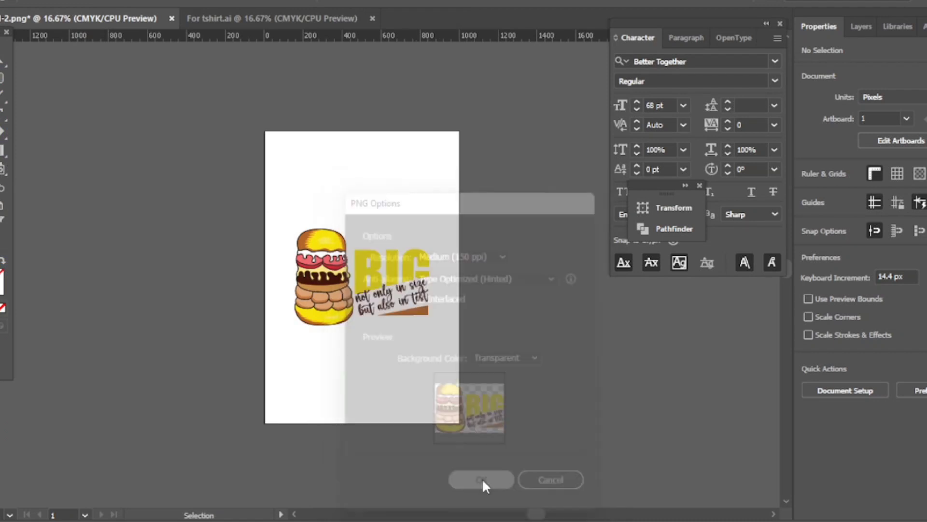
Re-export the PNG over Untitled-2.png at High (300 ppi) resolution.
left_click(37, 2)
mouse_move(66, 280)
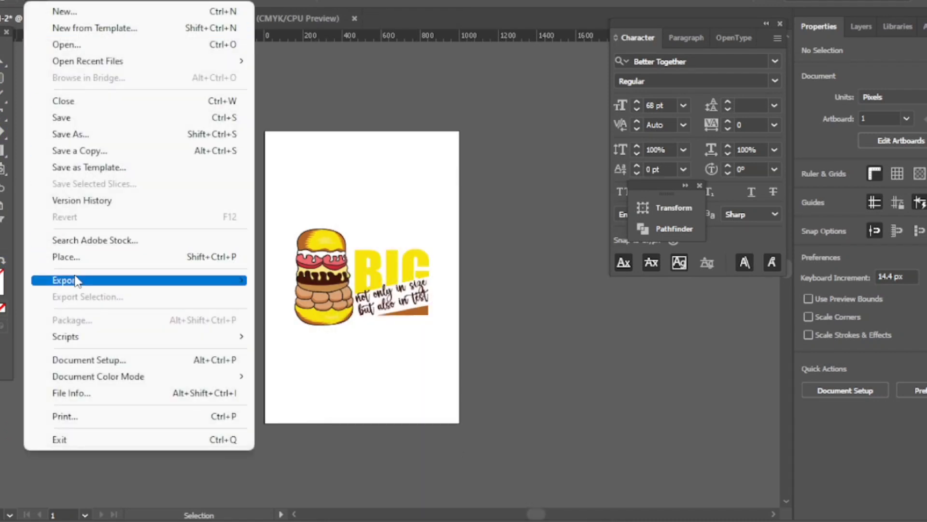
left_click(410, 297)
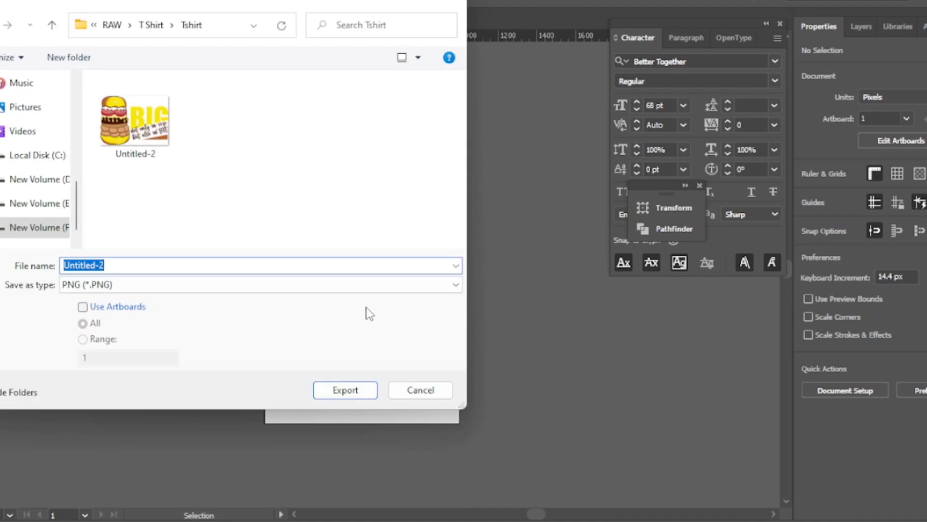
left_click(322, 390)
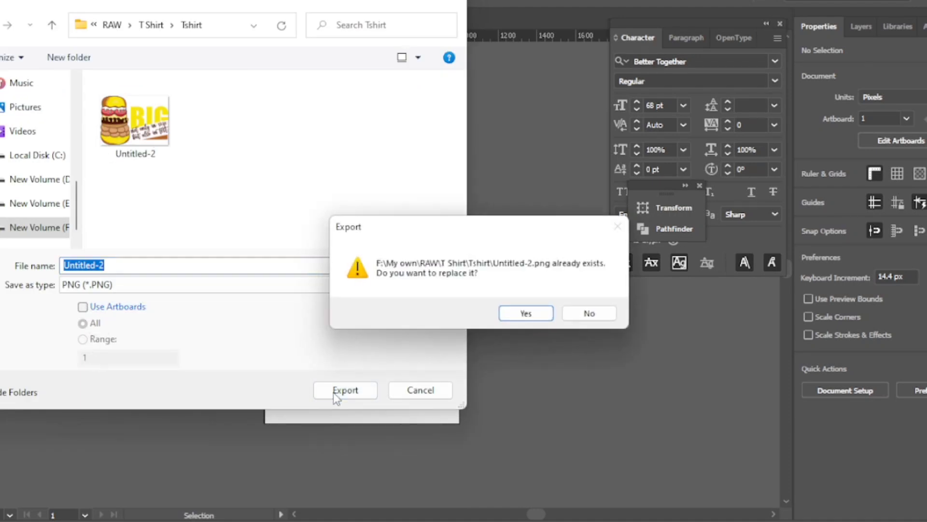
left_click(584, 318)
left_click(343, 390)
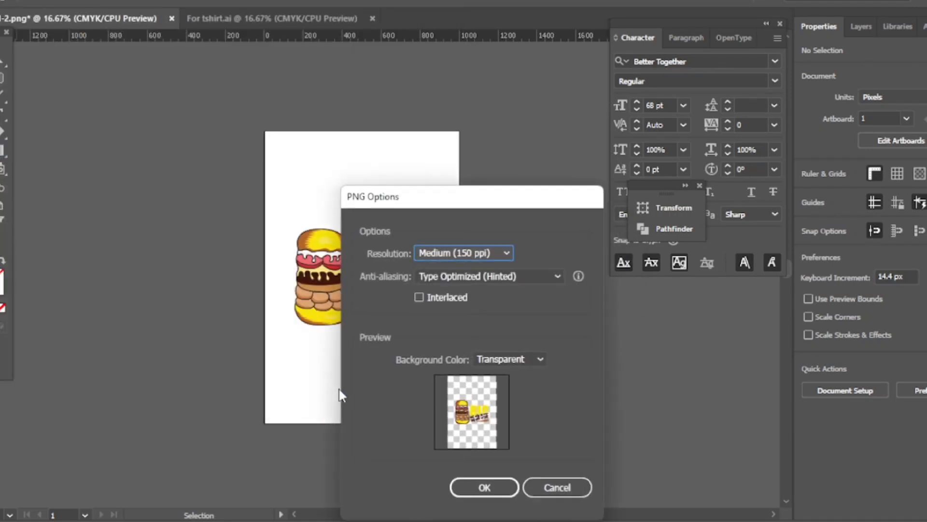
left_click(461, 252)
left_click(477, 352)
left_click(451, 485)
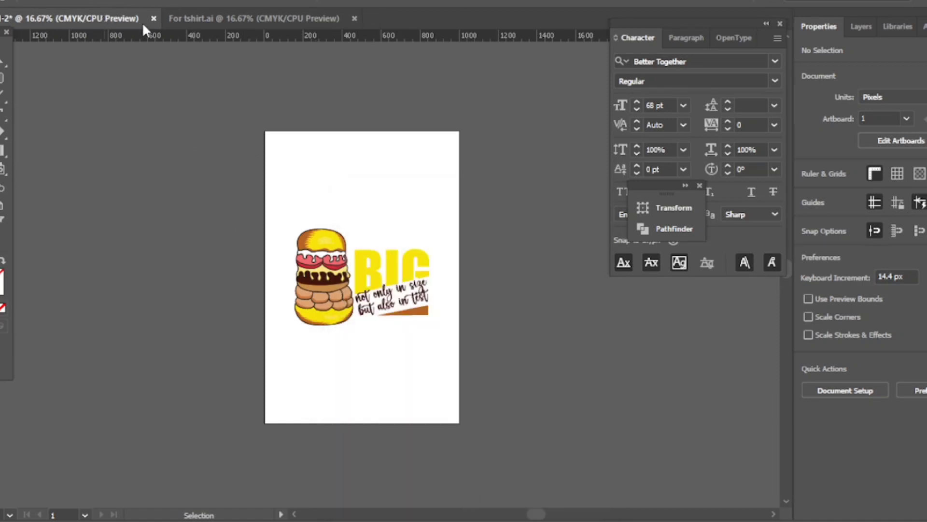
Close the Untitled-2 document and remaining document without saving.
left_click(153, 18)
left_click(532, 280)
left_click(157, 18)
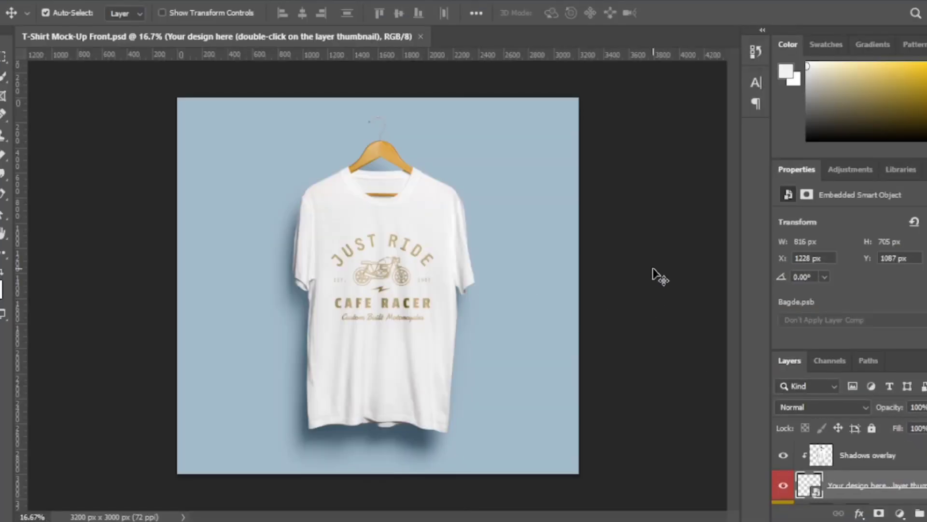
left_click(652, 270)
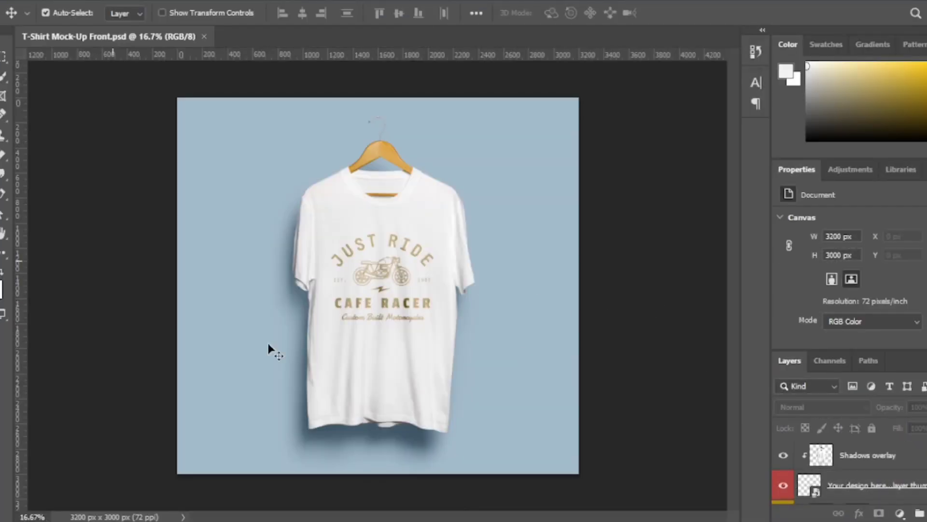
Open the mockup's design smart object and embed Untitled-2-01 from F: My own > RAW > T Shirt > Tshirt.
double_click(816, 493)
left_click(9, 1)
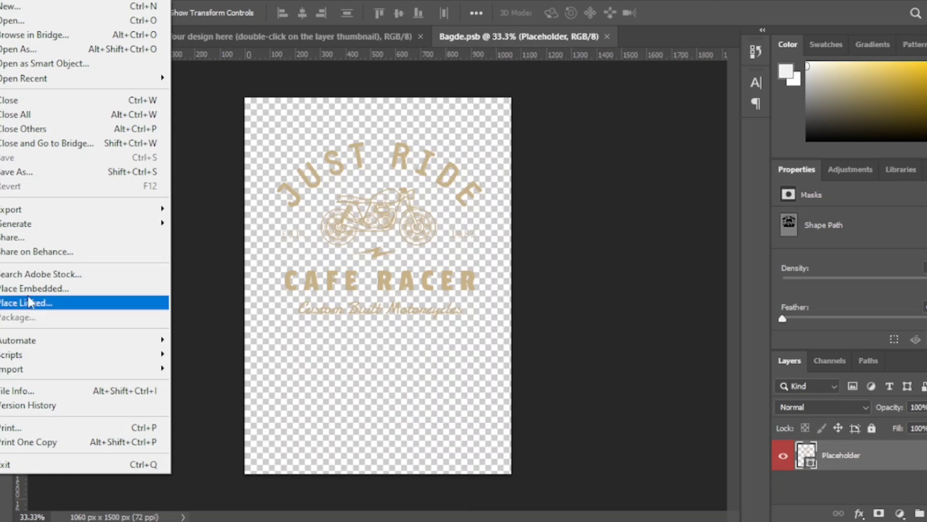
left_click(29, 288)
left_click(269, 265)
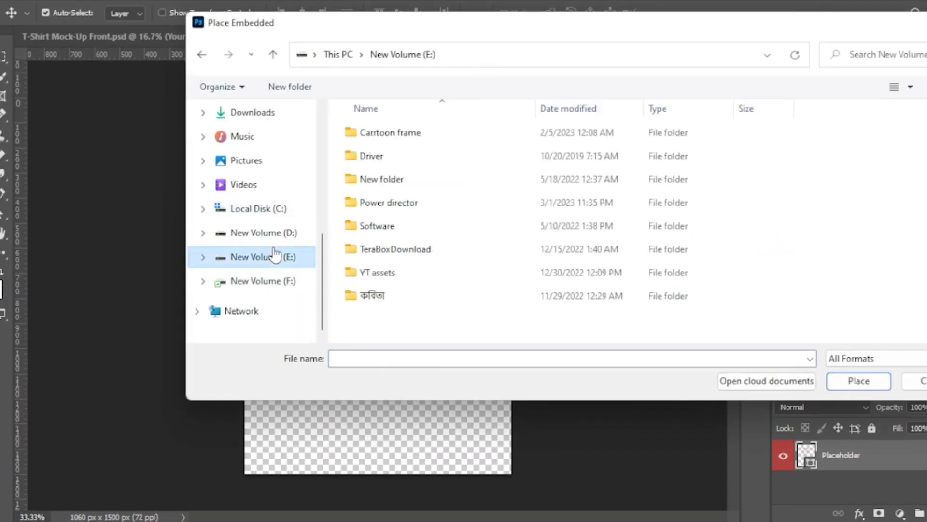
left_click(275, 282)
double_click(403, 281)
scroll(382, 283, "down", 1)
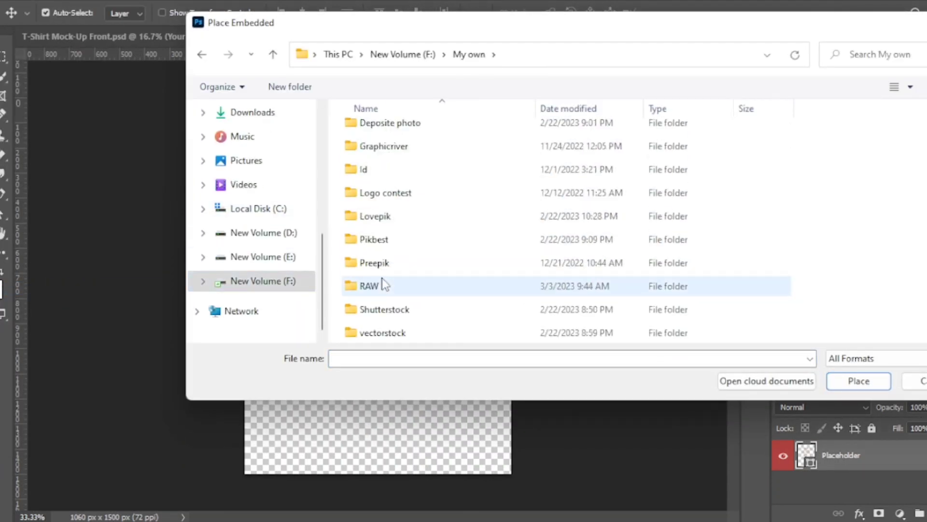
scroll(392, 309, "up", 1)
scroll(397, 259, "down", 1)
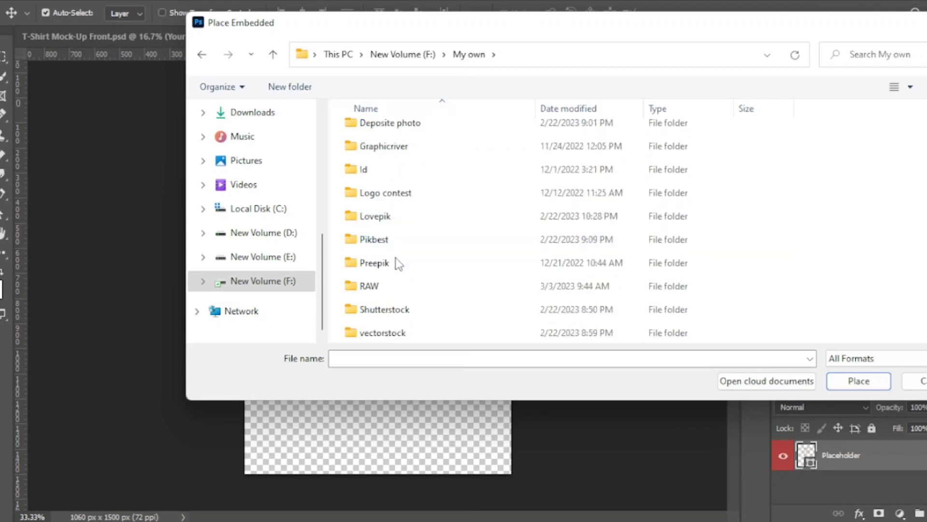
double_click(395, 286)
double_click(382, 319)
double_click(392, 155)
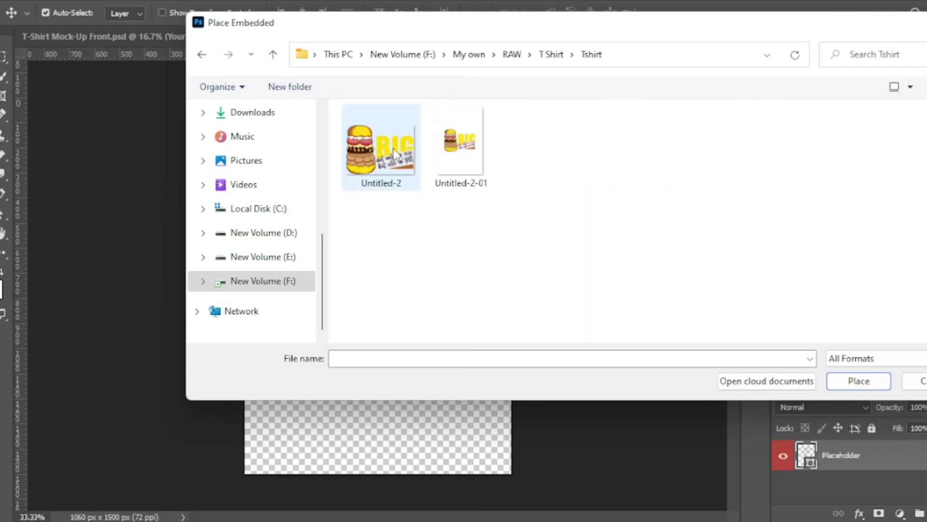
left_click(469, 165)
left_click(859, 381)
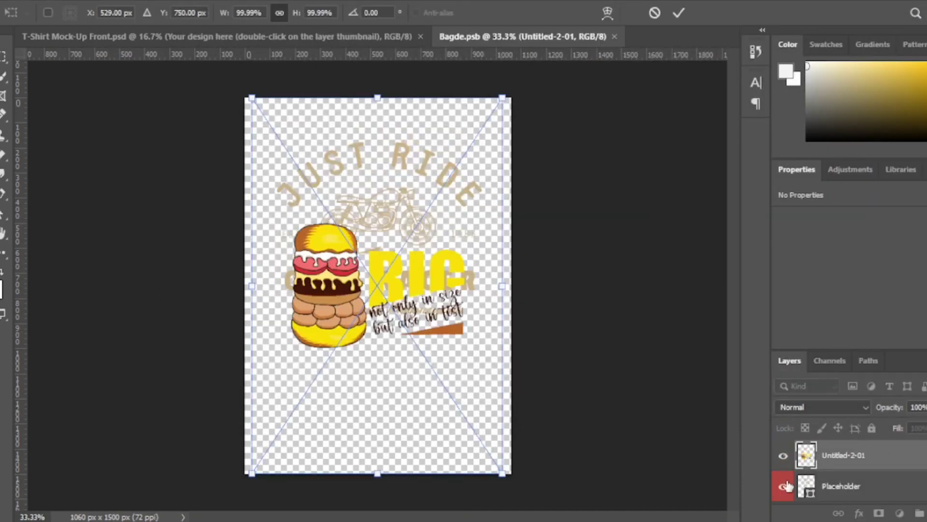
Hide the JUST RIDE placeholder layer and move the burger design higher.
left_click(783, 486)
left_click_drag(379, 285, 376, 217)
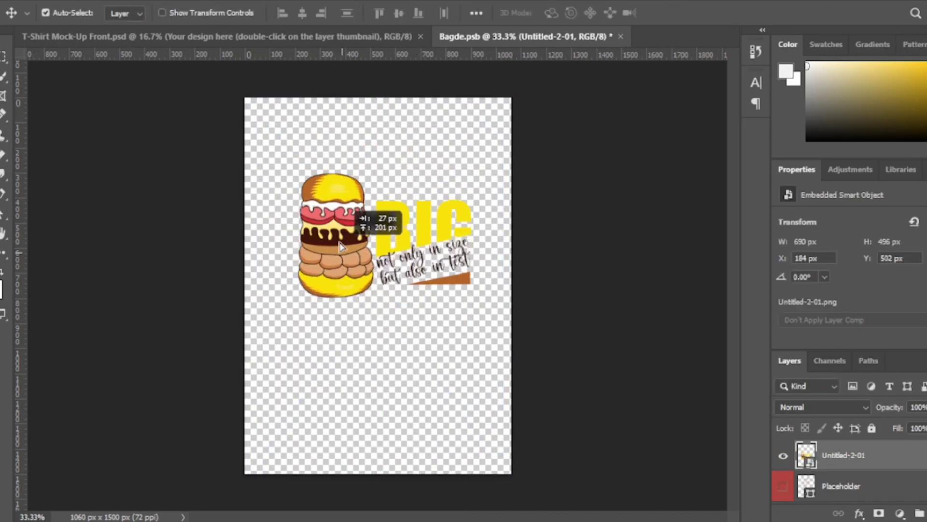
left_click(582, 340)
Save Bagde.psb, dismiss the smart-object error, and check the t-shirt mockup.
key("ctrl+s")
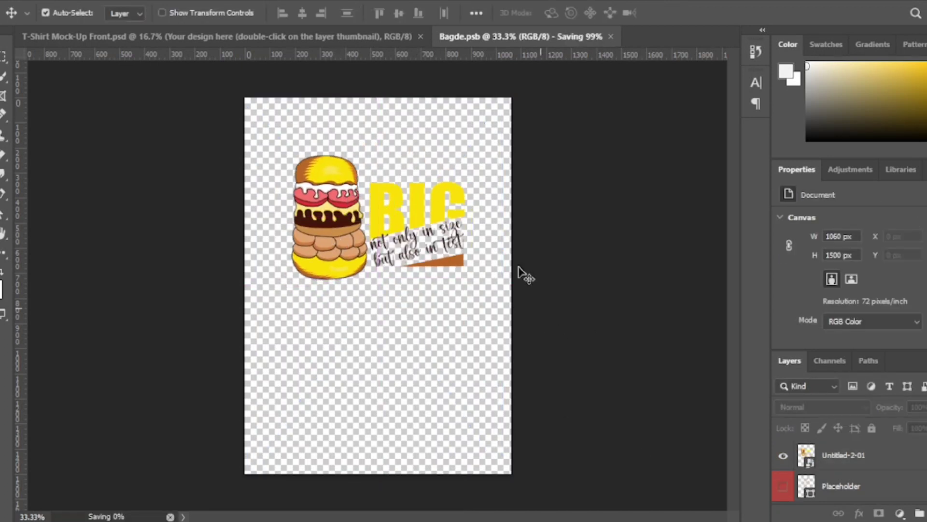
key("Return")
left_click(325, 39)
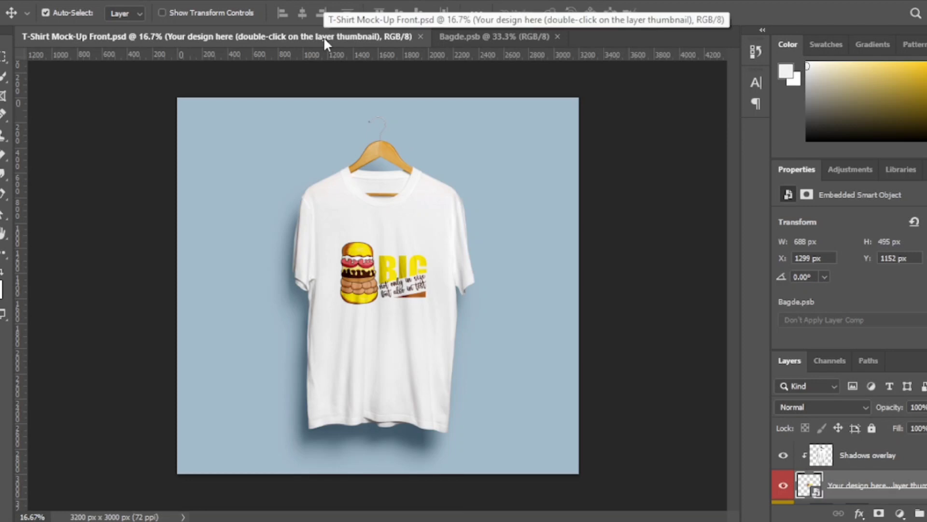
left_click(485, 36)
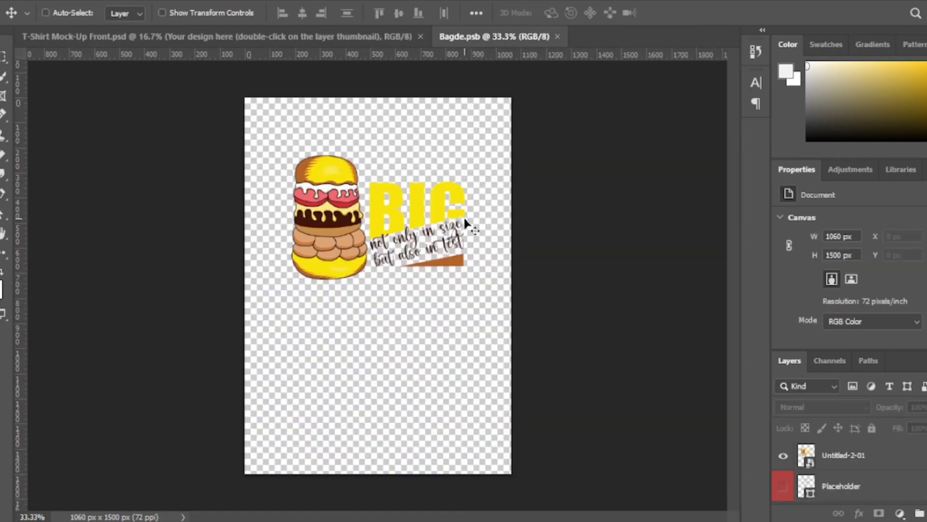
Scale the burger image layer up to about 122% with Free Transform.
left_click(843, 455)
key("ctrl+t")
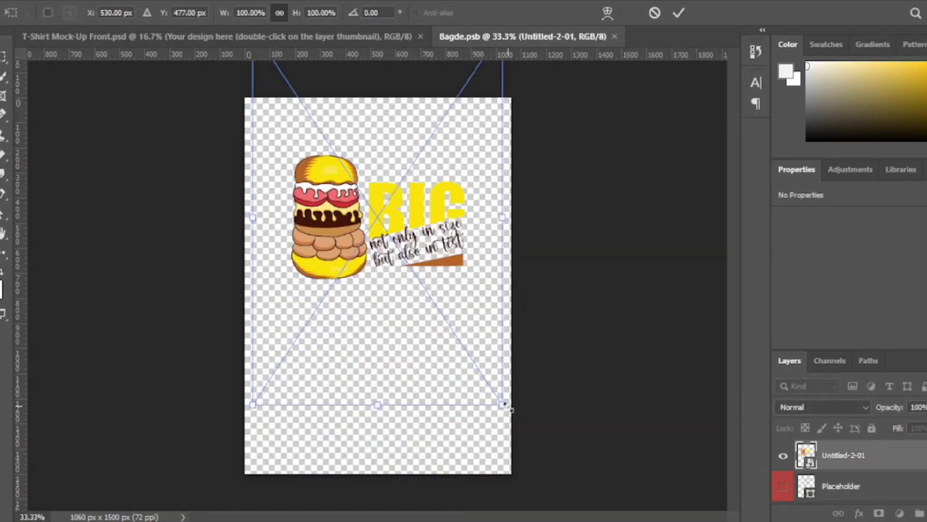
left_click_drag(507, 406, 541, 447)
left_click(654, 12)
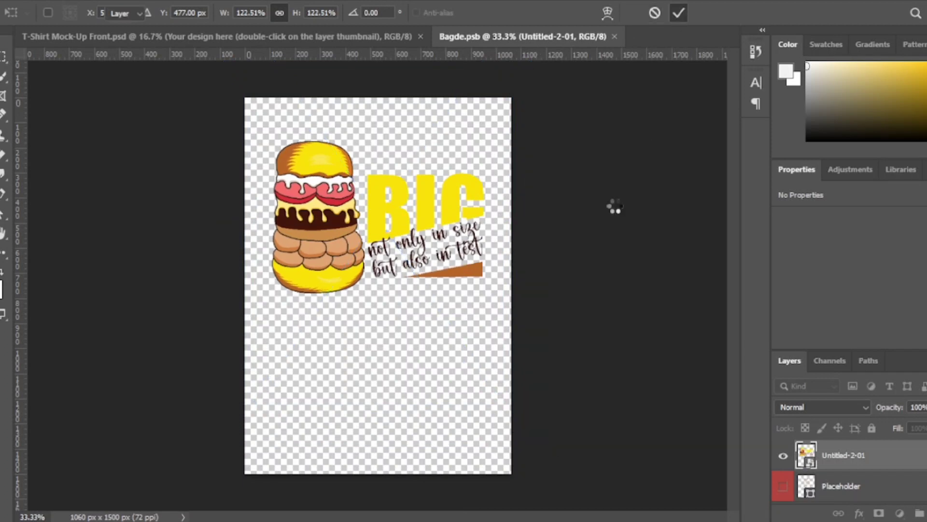
left_click(456, 197)
left_click(265, 37)
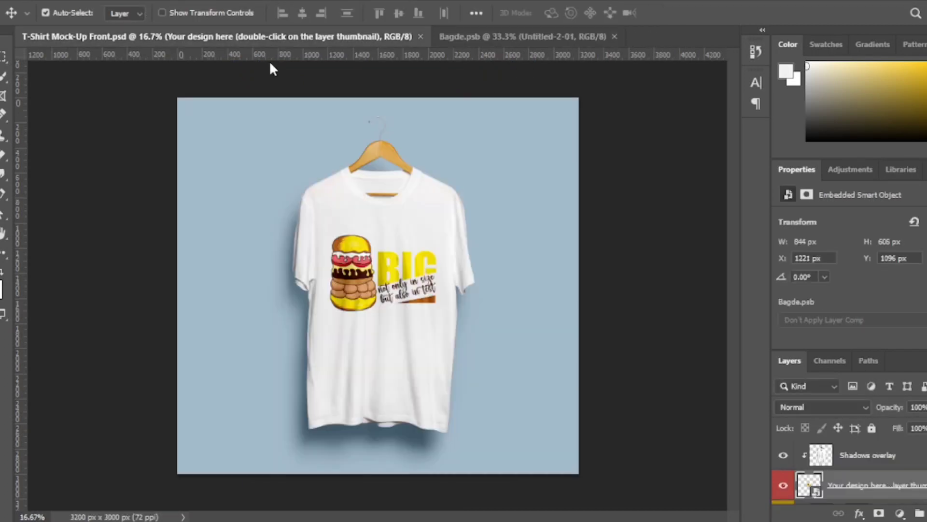
left_click(115, 237)
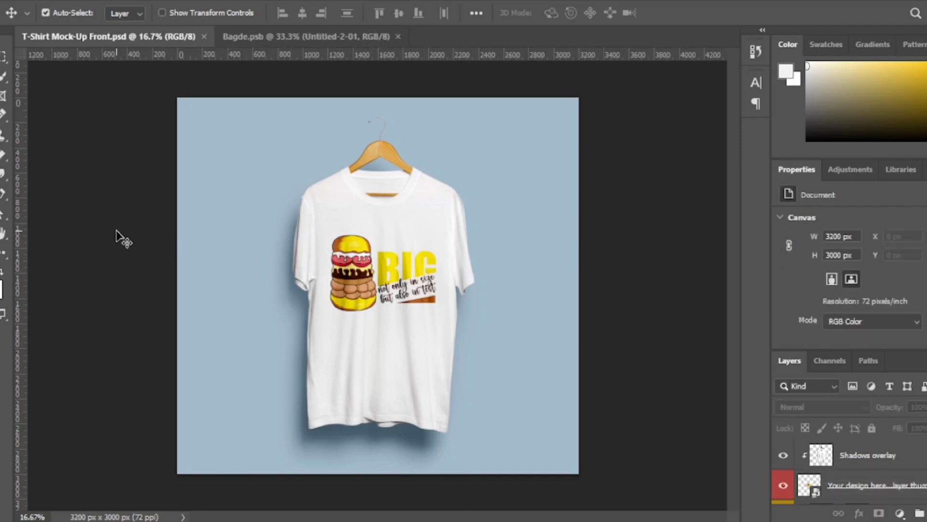
key("ctrl+plus")
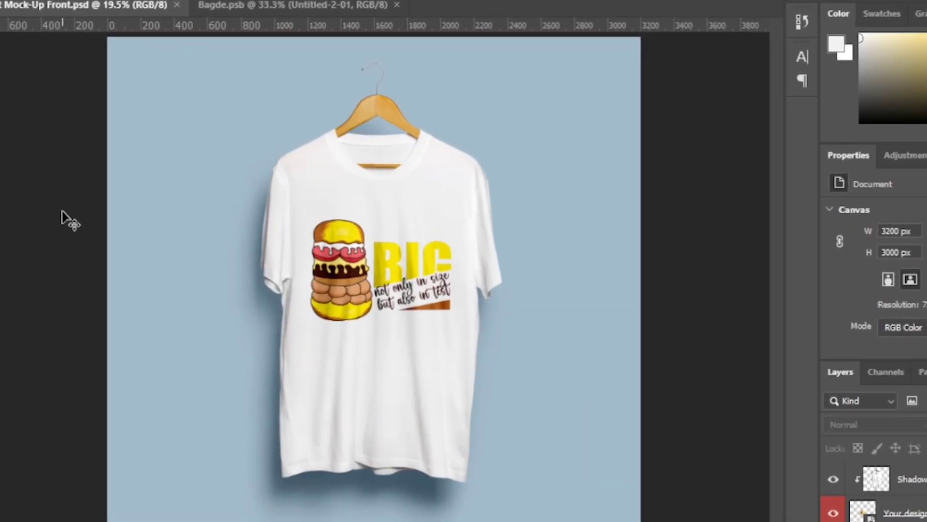